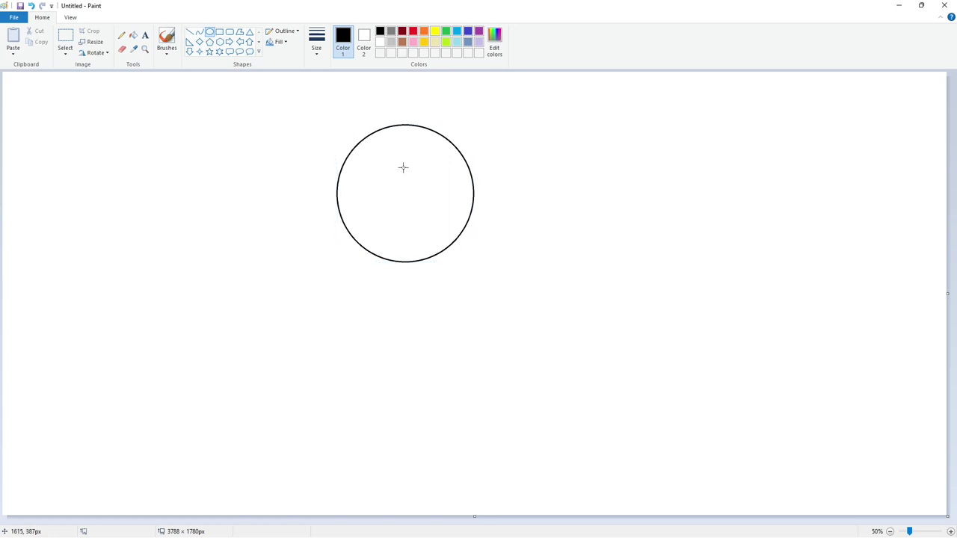
- Draw a second circle, about 465 × 461 px, centred inside the large circle to form a narrow ring
left_click_drag(370, 165, 436, 241)
mouse_move(401, 211)
left_mouse_down()
mouse_move(402, 183)
mouse_move(417, 249)
left_mouse_up()
left_click_drag(439, 194, 459, 224)
left_click_drag(416, 196, 348, 213)
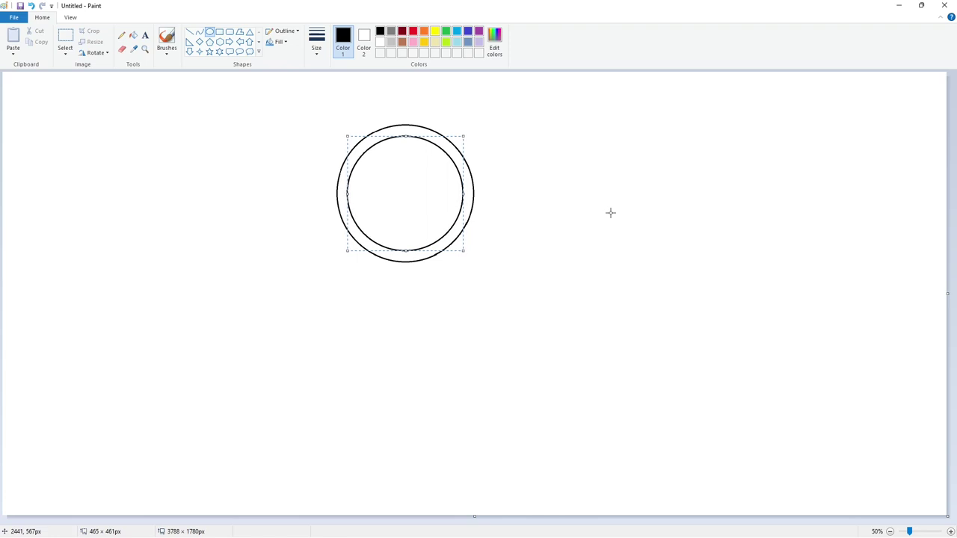
left_click(610, 212)
- Draw a small, heavily thickened black circle, about 99 × 99 px, at the centre of the large circles
mouse_move(393, 180)
left_mouse_down()
mouse_move(422, 209)
mouse_move(393, 193)
left_mouse_up()
key("ctrl+KP_Add")
key("ctrl+KP_Add")
key("ctrl+KP_Add")
key("ctrl+KP_Add")
key("ctrl+KP_Add")
key("ctrl+KP_Add")
key("ctrl+KP_Add")
key("ctrl+KP_Add")
key("ctrl+KP_Add")
key("ctrl+KP_Add")
key("ctrl+KP_Add")
key("ctrl+KP_Add")
key("ctrl+KP_Add")
key("ctrl+KP_Add")
key("ctrl+KP_Add")
key("ctrl+KP_Add")
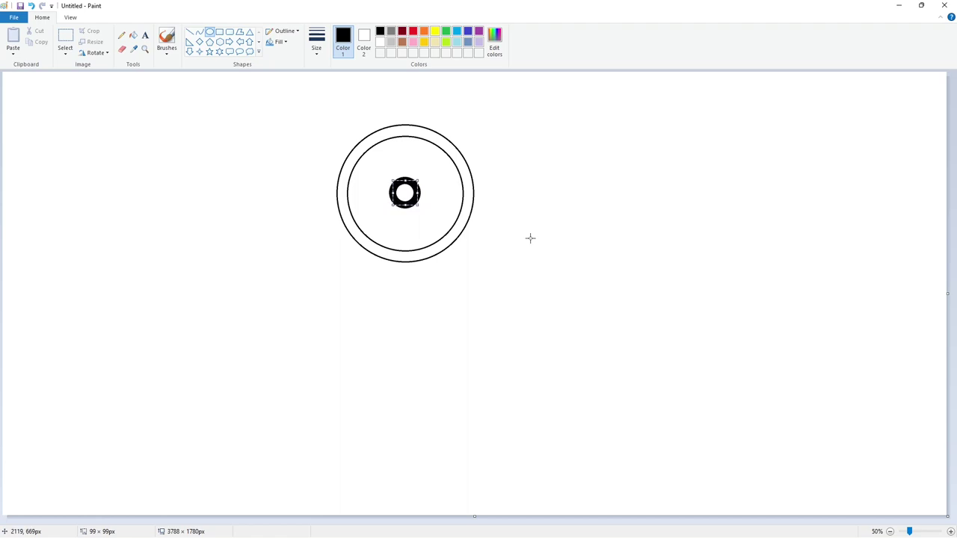
left_click(530, 239)
- Reduce the outline thickness, then fill the band between the two large circles black and recolour it purple
left_click(316, 42)
left_click(340, 109)
left_click(134, 35)
left_click(363, 146)
left_click(478, 31)
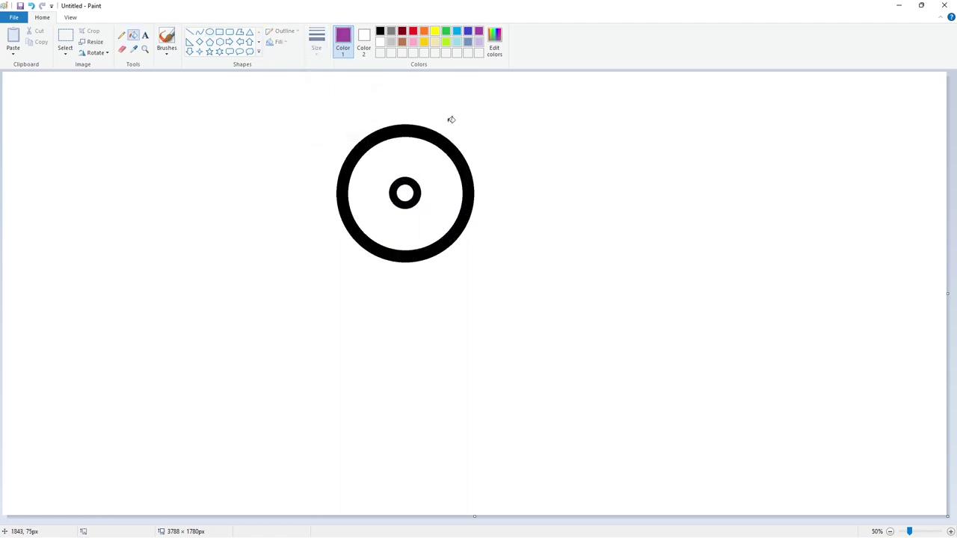
left_click(445, 147)
- Draw the slightly tilted outer outline of a letter T in black lines, overlapping the ring's left side
left_click(189, 32)
left_click(380, 31)
left_click_drag(239, 116, 368, 103)
left_click_drag(238, 116, 244, 172)
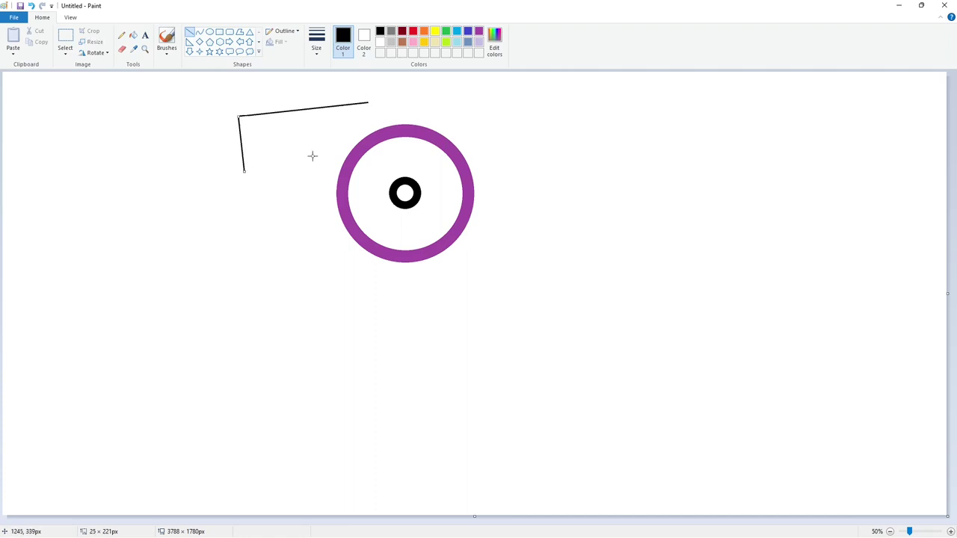
left_click_drag(367, 103, 373, 157)
left_click_drag(244, 172, 279, 164)
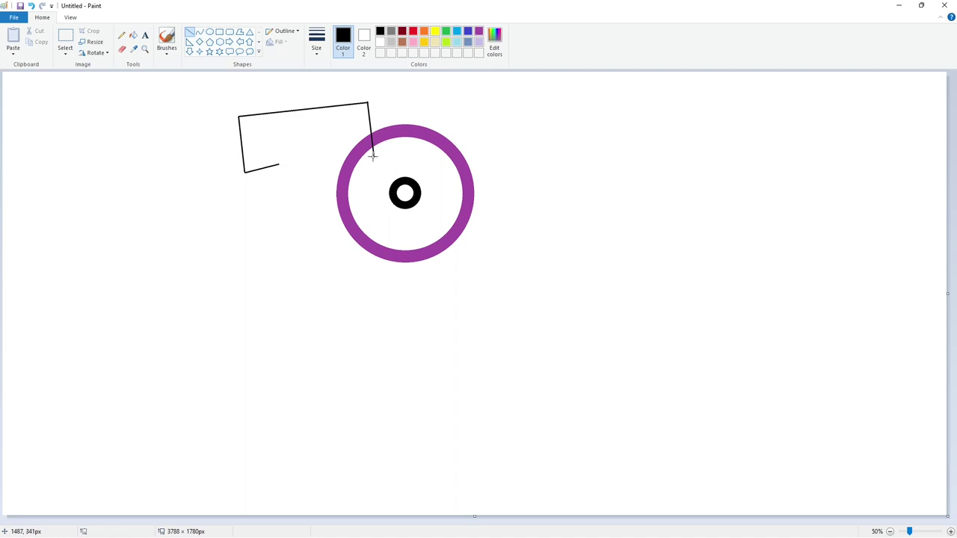
left_click_drag(374, 156, 339, 156)
left_click_drag(278, 163, 290, 259)
left_click_drag(339, 156, 350, 255)
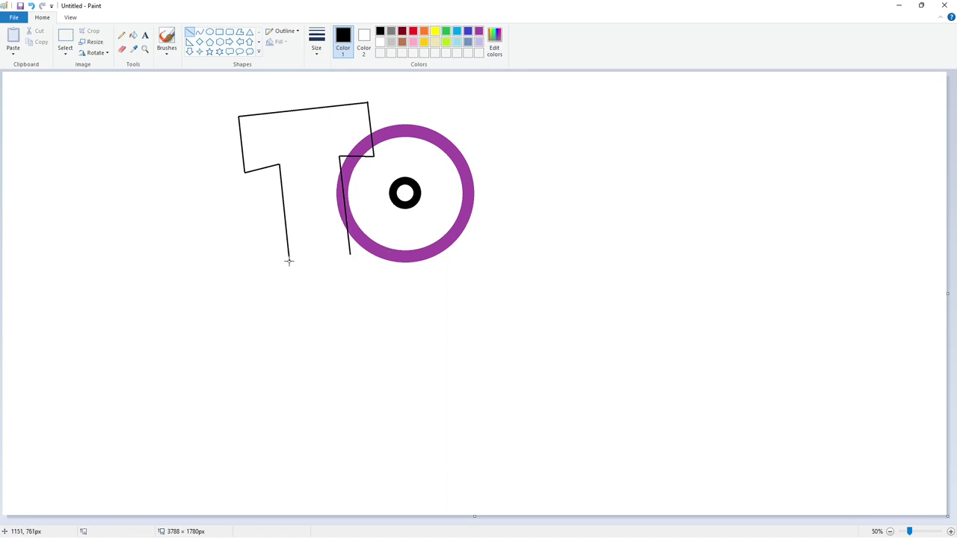
left_click_drag(289, 261, 350, 254)
left_click(239, 32)
left_click(317, 41)
left_click(338, 90)
left_click_drag(251, 123, 356, 111)
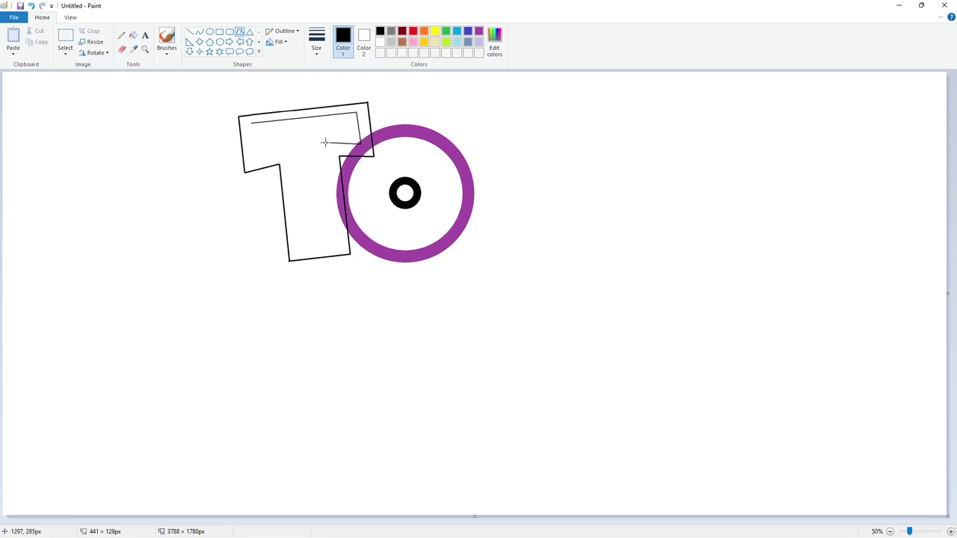
key("ctrl+z")
- Fill the part of the purple ring that lies inside the T's crossbar with lavender
left_click(133, 35)
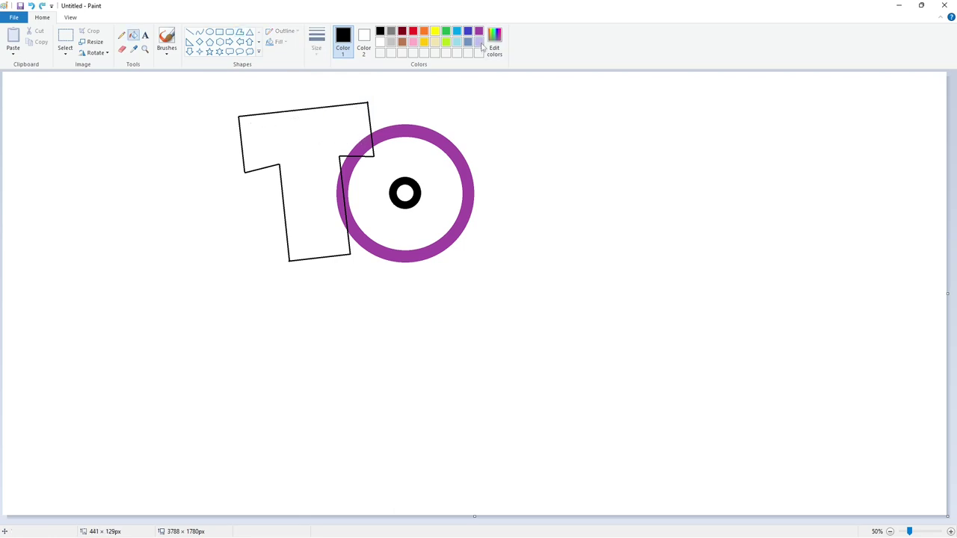
left_click(479, 43)
left_click(364, 142)
- Draw a thin black polygon inside the T that follows its shape as an inner outline
left_click(239, 33)
left_click(380, 32)
left_click_drag(251, 123, 356, 112)
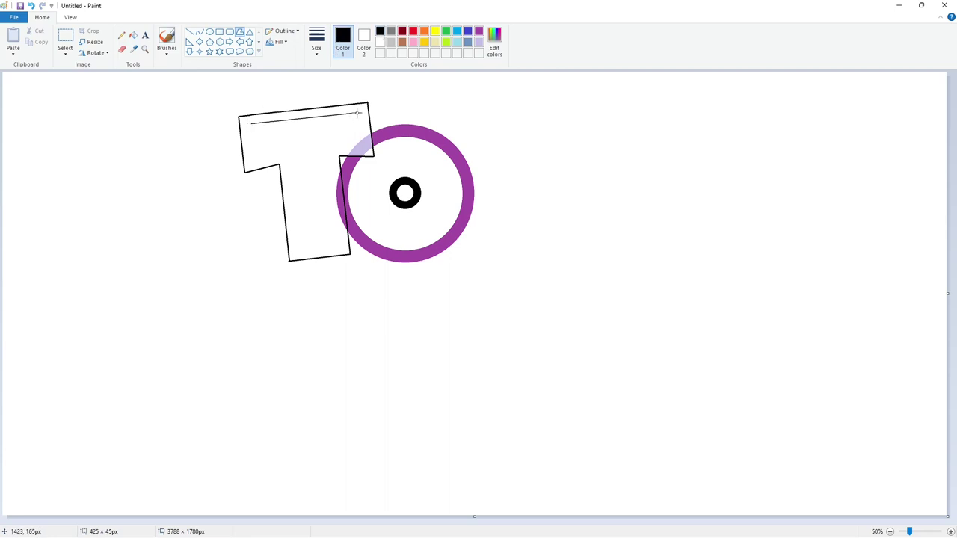
left_click(361, 144)
left_click(337, 243)
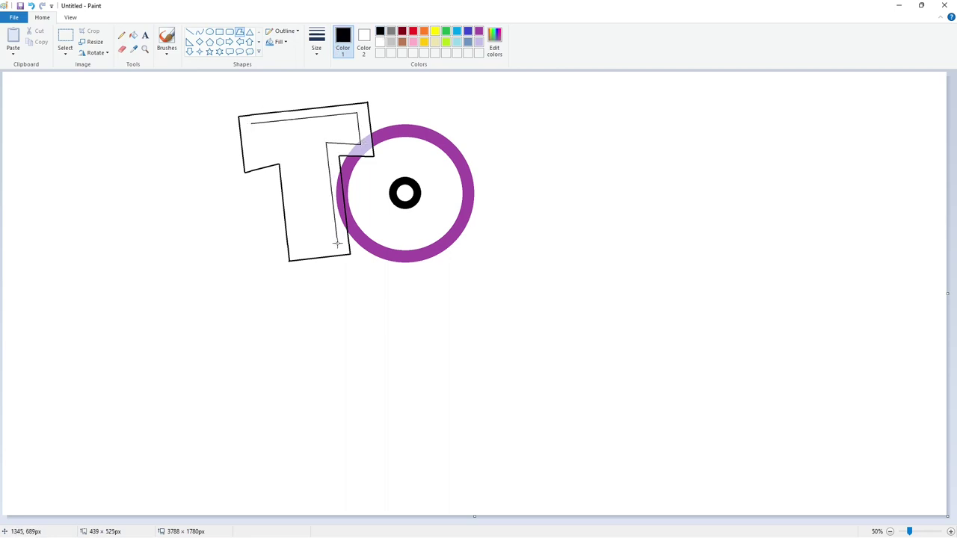
left_click(287, 147)
left_click(251, 130)
- Fill the band between the T's two outlines and the adjoining ring areas with black
left_click(133, 35)
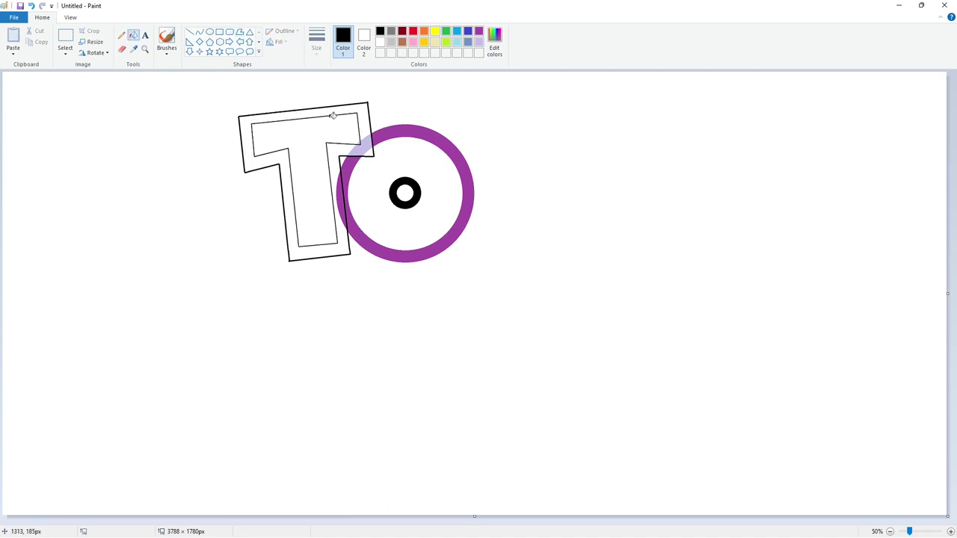
left_click(364, 109)
left_click(365, 144)
left_click(369, 152)
left_click(340, 189)
left_click(348, 169)
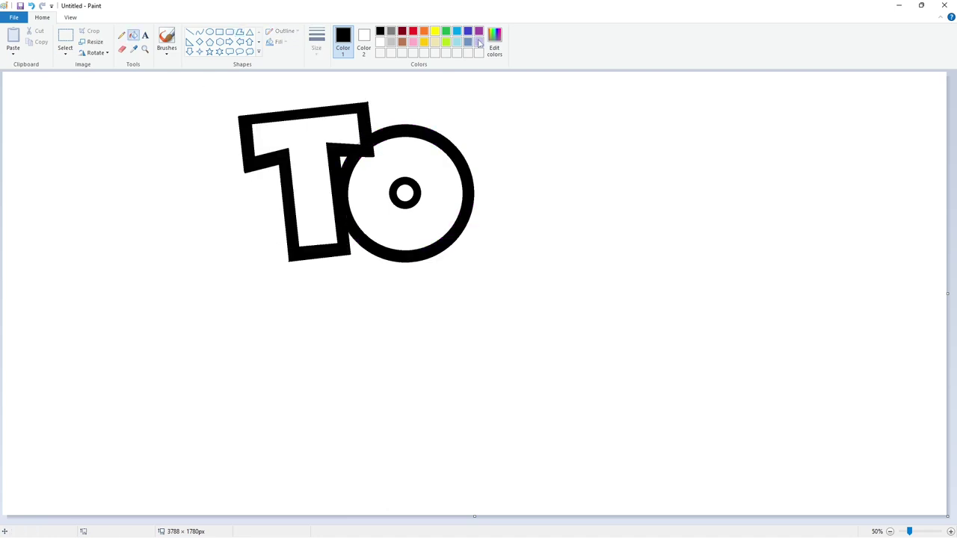
- Fill the T's interior with lavender and then white to clear the ring remnant inside it
left_click(479, 43)
left_click(346, 130)
left_click(379, 42)
left_click(349, 128)
- Duplicate the T and O lettering with transparent selection and place the copy in the canvas's lower-left corner
left_click(66, 35)
left_click_drag(145, 75, 501, 328)
key("ctrl+c")
key("ctrl+v")
left_click(65, 51)
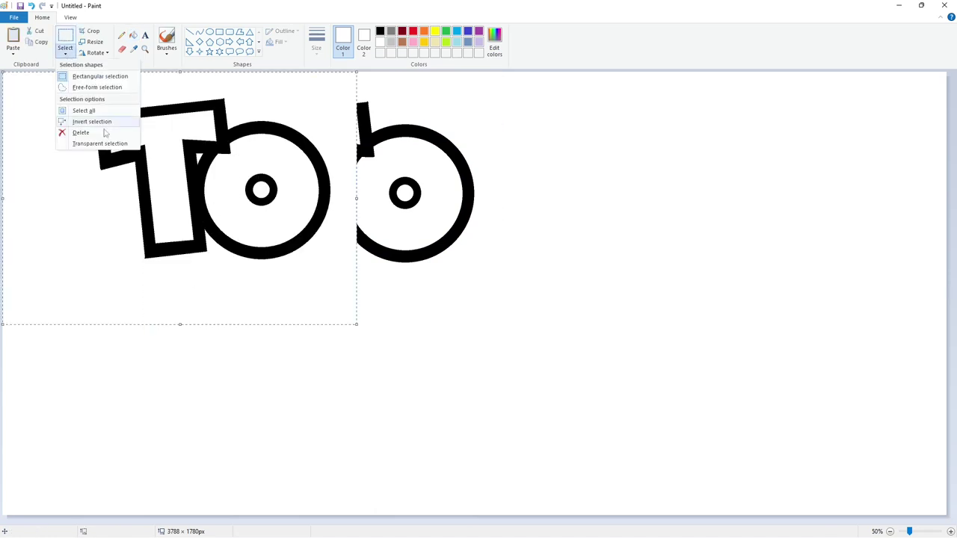
left_click(101, 143)
left_click_drag(126, 314, 47, 528)
- Recolour the joined black outline of the original T and O to lavender
left_click(189, 32)
left_click(380, 31)
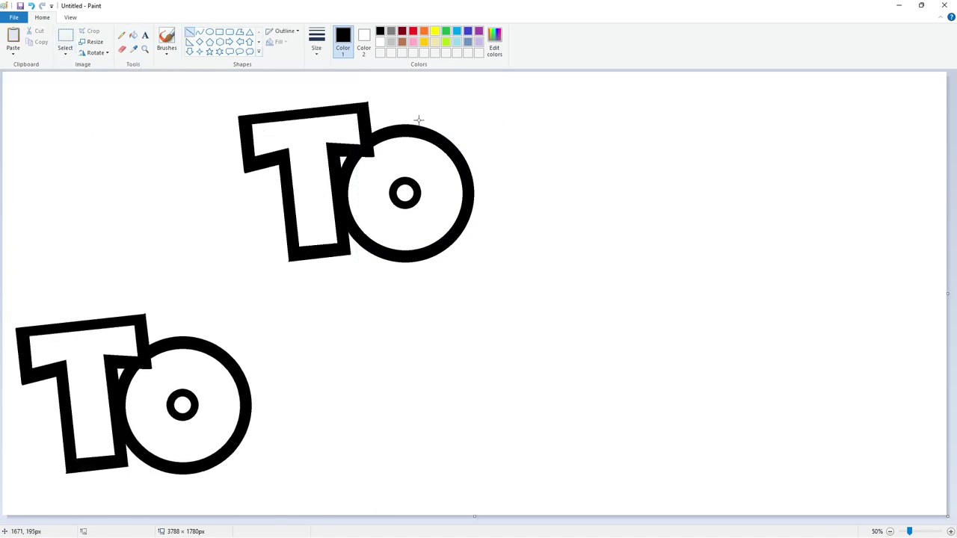
left_click(478, 42)
left_click(133, 35)
left_click(416, 133)
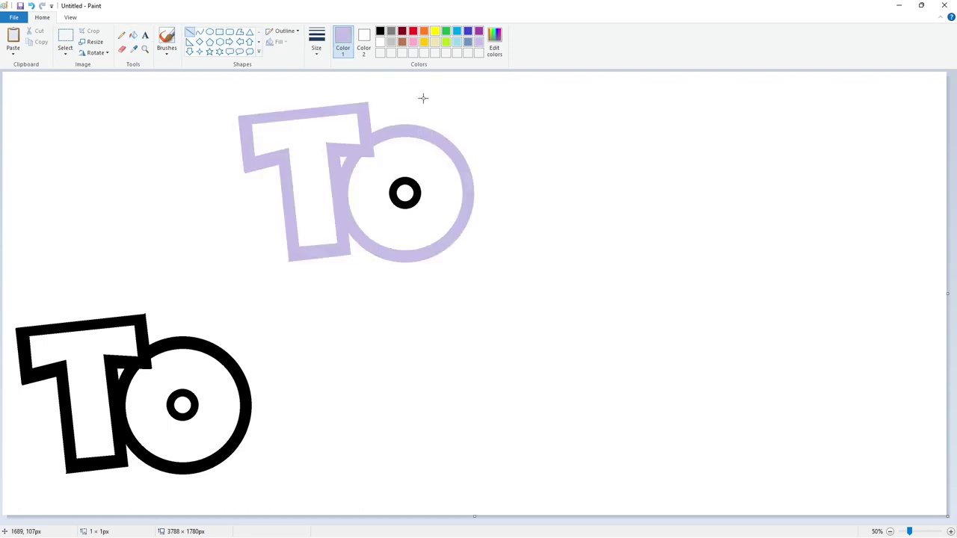
- Draw the outer outline of a letter Y, including its V notch, in black lines overlapping the O's right side
left_click_drag(423, 98, 437, 135)
left_click(379, 31)
left_click(316, 41)
left_click(496, 118)
mouse_move(423, 98)
left_mouse_down()
mouse_move(585, 112)
mouse_move(532, 180)
mouse_move(517, 254)
mouse_move(539, 227)
mouse_move(517, 258)
mouse_move(520, 243)
mouse_move(517, 253)
mouse_move(461, 251)
mouse_move(462, 224)
left_mouse_up()
left_click(570, 204)
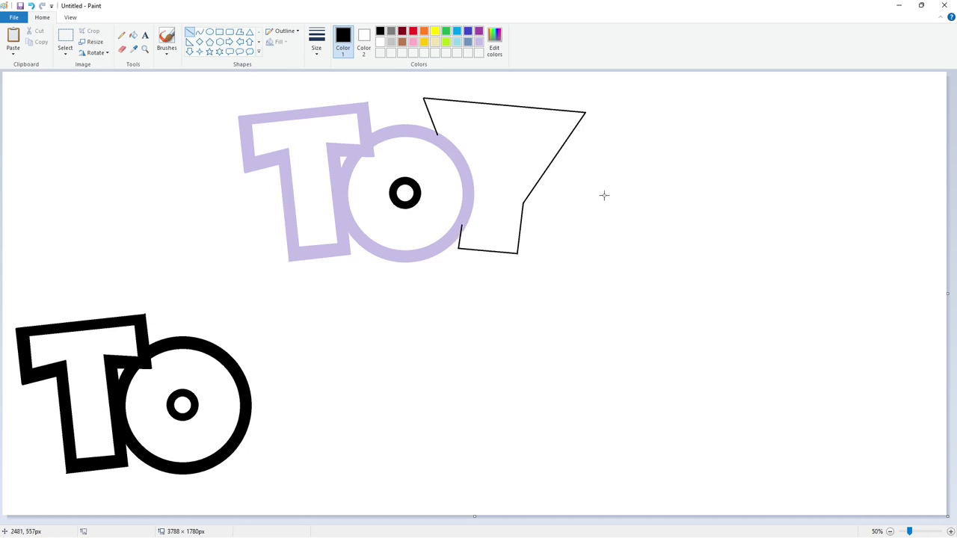
mouse_move(501, 140)
left_mouse_down()
mouse_move(486, 88)
mouse_move(523, 112)
mouse_move(525, 90)
mouse_move(561, 124)
mouse_move(561, 143)
mouse_move(531, 81)
left_mouse_up()
- Draw the Y's thin inner outline with the Polygon tool and fill the band around it black
left_click(239, 32)
left_click(316, 41)
left_click(341, 105)
left_click_drag(438, 113, 482, 115)
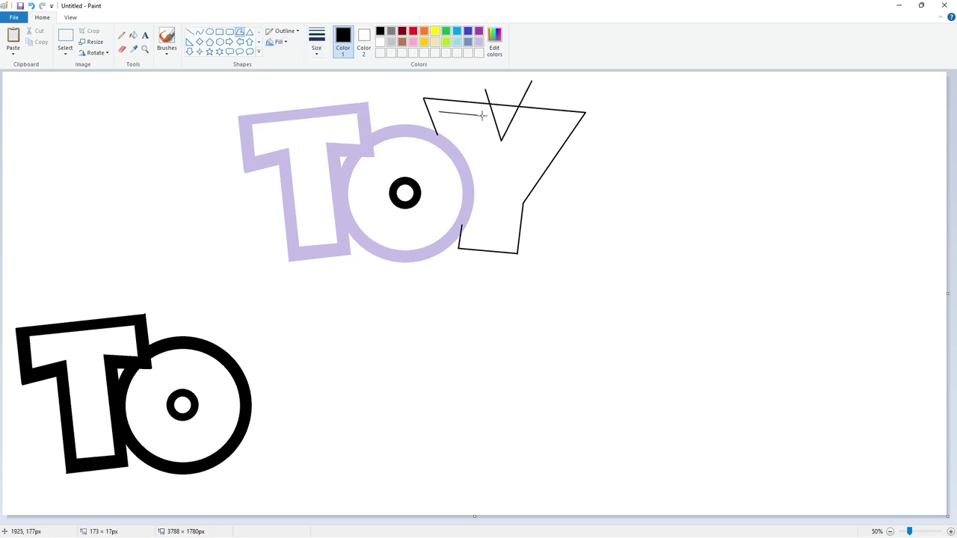
left_click(496, 171)
left_click(522, 117)
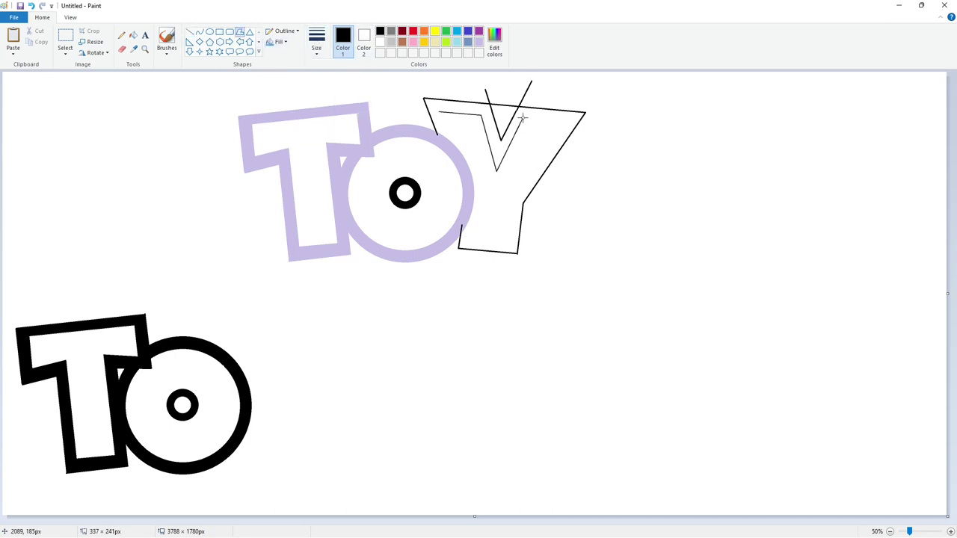
left_click(564, 121)
left_click(511, 201)
left_click(507, 243)
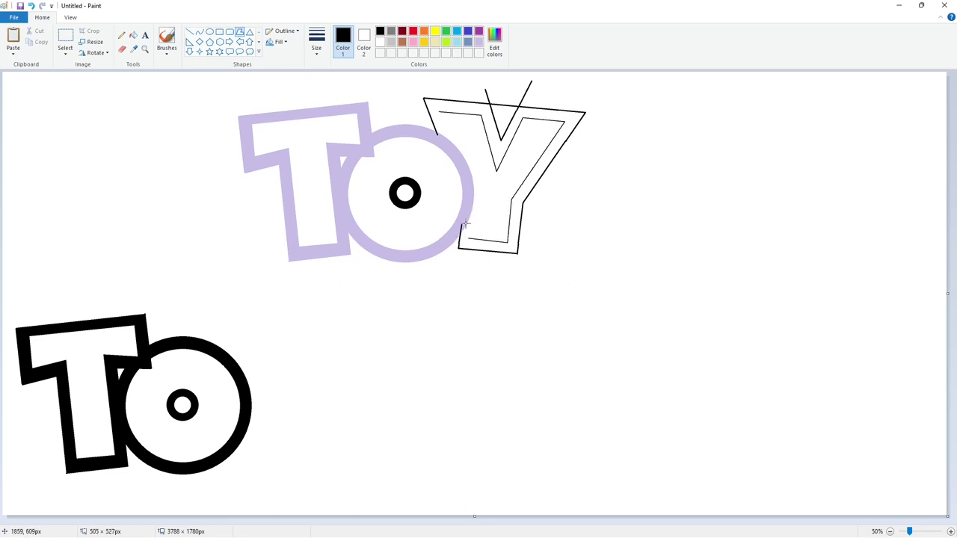
left_click(441, 112)
left_click(598, 146)
left_click(133, 35)
left_click(457, 106)
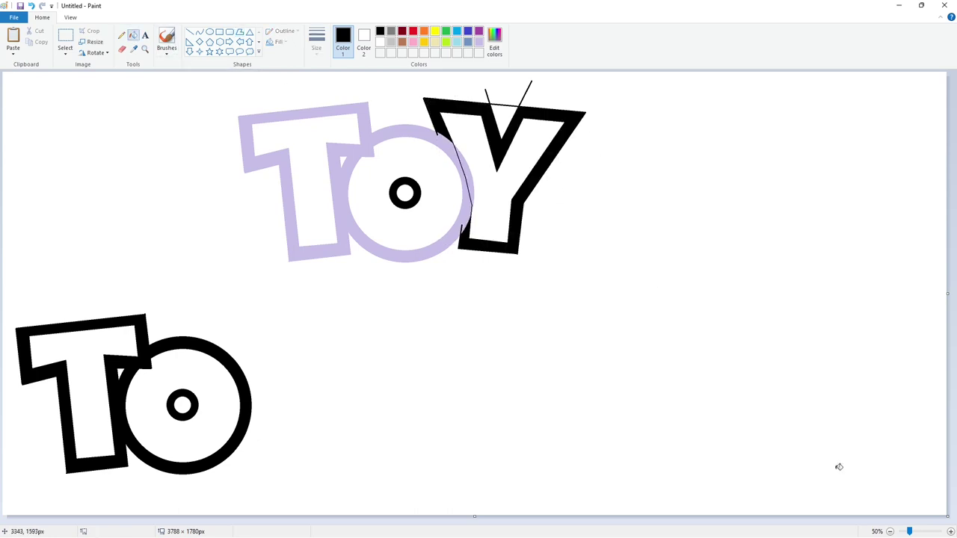
- Erase the excess construction lines at the top of the Y's notch with white lines and fills
left_click(950, 532)
left_click_drag(432, 521, 635, 521)
left_click(190, 32)
left_click(380, 42)
left_click(317, 42)
left_click(337, 109)
mouse_move(589, 148)
left_mouse_down()
mouse_move(585, 128)
mouse_move(650, 139)
left_mouse_up()
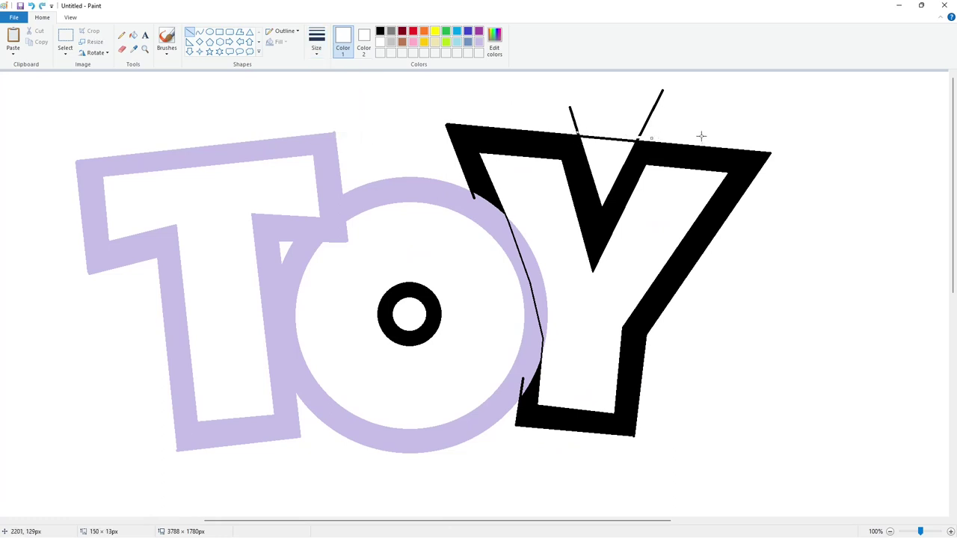
left_click(133, 35)
left_click(574, 121)
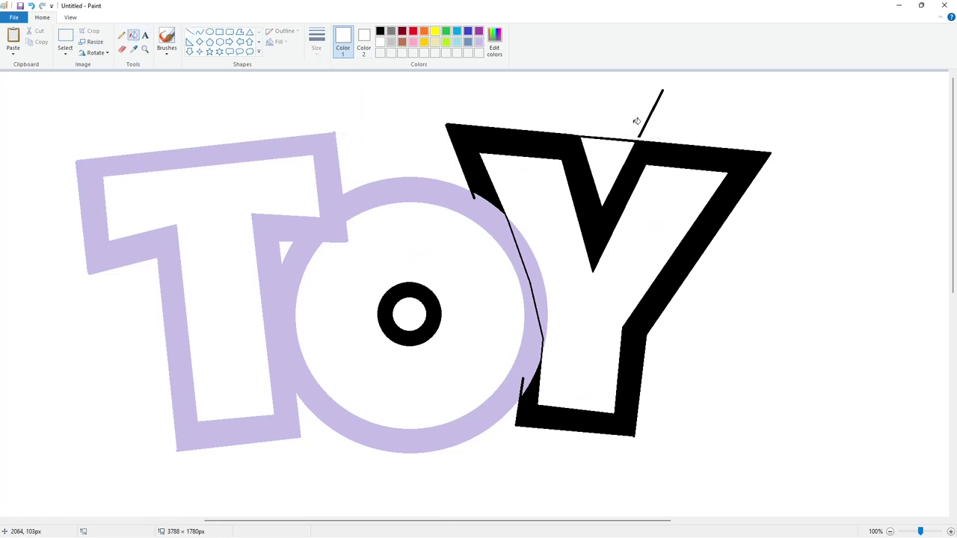
left_click(646, 122)
left_click(192, 33)
left_click_drag(586, 145, 578, 121)
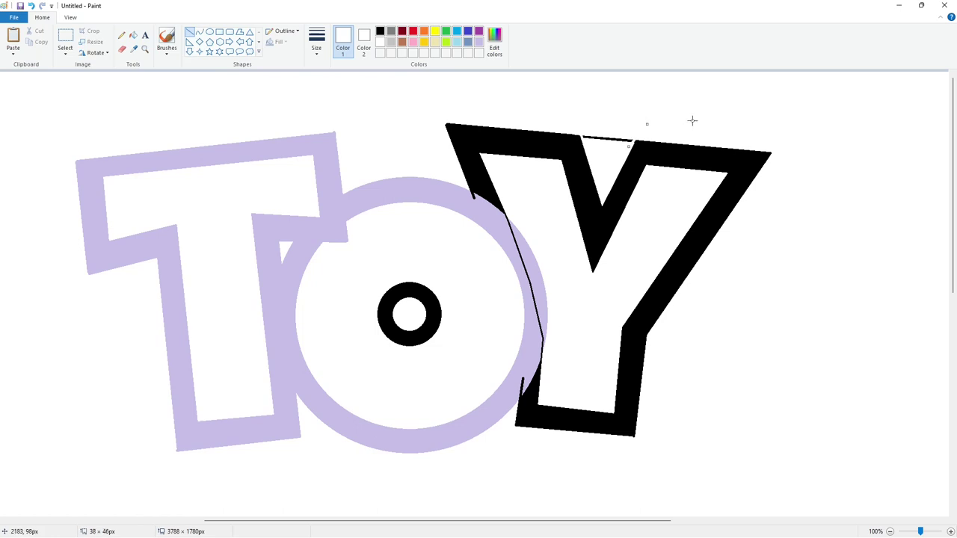
- Fill the remaining lavender outline of the T and O with black
left_click(133, 35)
left_click(379, 32)
left_click(531, 257)
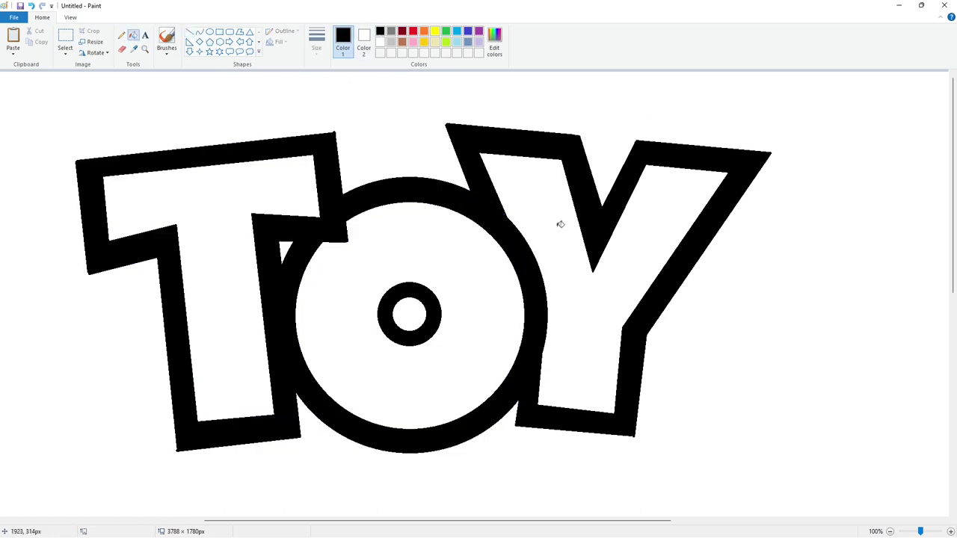
left_click(121, 36)
scroll(790, 401, "down", 1, "ctrl")
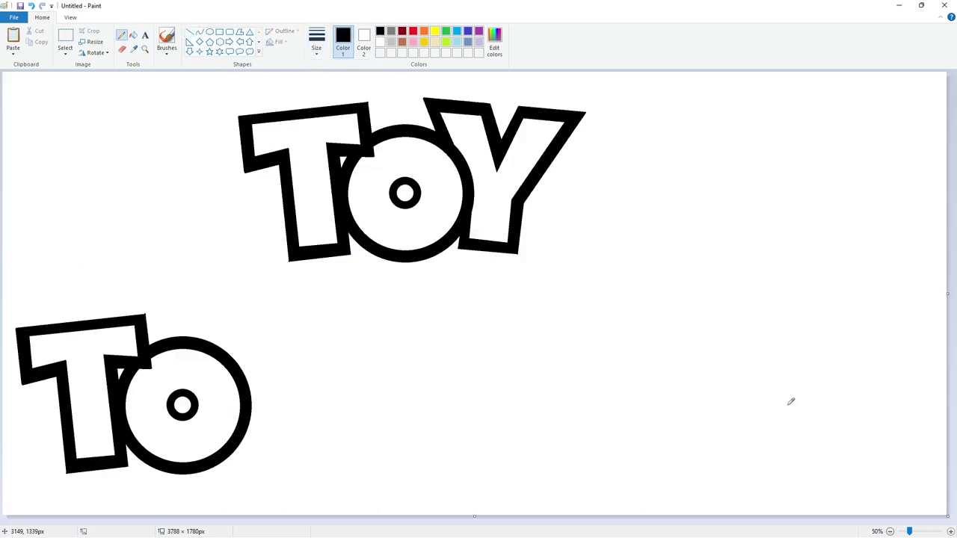
- Erase the spare T and O copy in the lower-left corner by filling it white
left_click(133, 36)
left_click(380, 43)
left_click(224, 347)
left_click(193, 391)
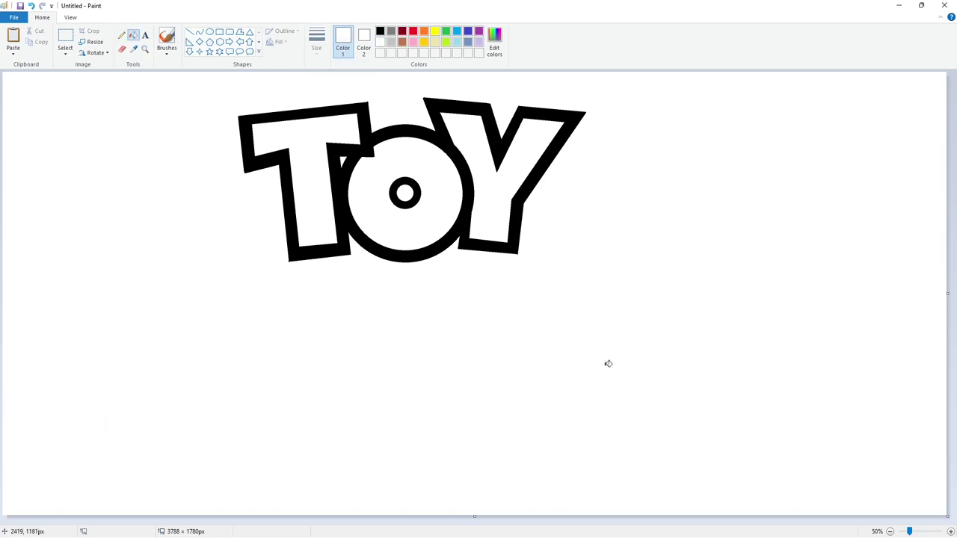
- Duplicate the finished TOY lettering and place the copy in the canvas's lower-right corner
left_click(68, 36)
left_click_drag(152, 78, 608, 317)
key("ctrl+c")
key("ctrl+v")
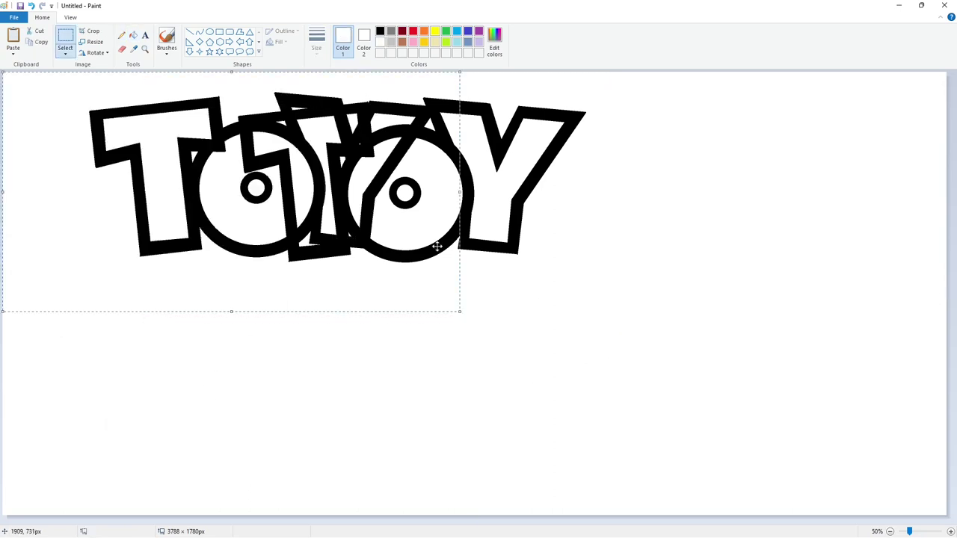
left_click_drag(254, 151, 755, 398)
left_click(686, 192)
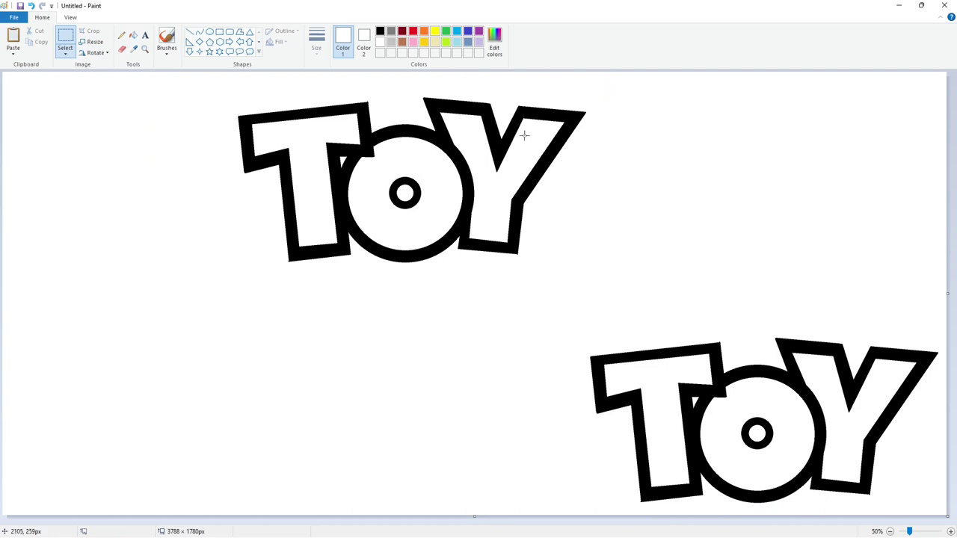
left_click(189, 32)
left_click(379, 31)
left_click_drag(262, 267, 434, 326)
key("ctrl+z")
- Draw a wide rectangle, about 1223 × 172 px, just below the original TOY lettering and fill it lavender
left_click(220, 32)
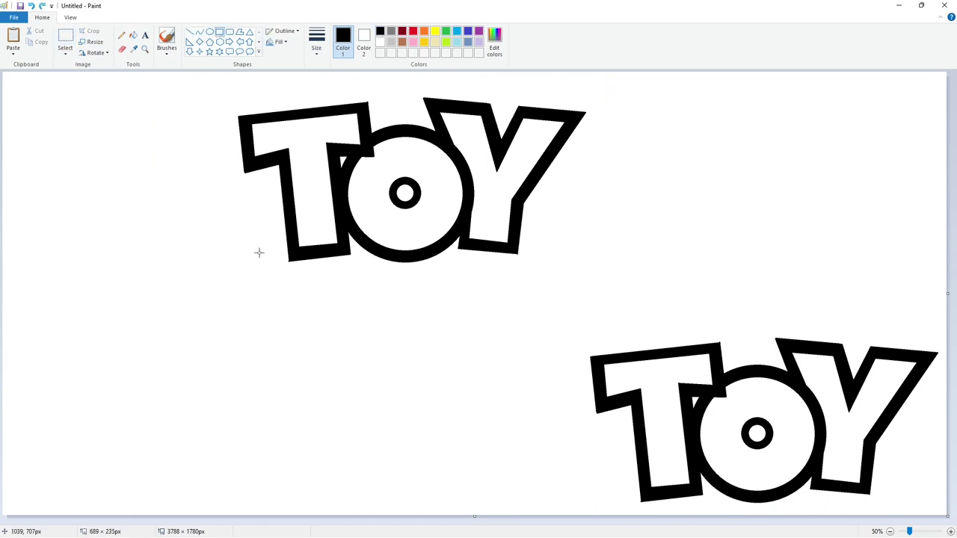
left_click_drag(268, 272, 572, 312)
left_click_drag(420, 272, 423, 267)
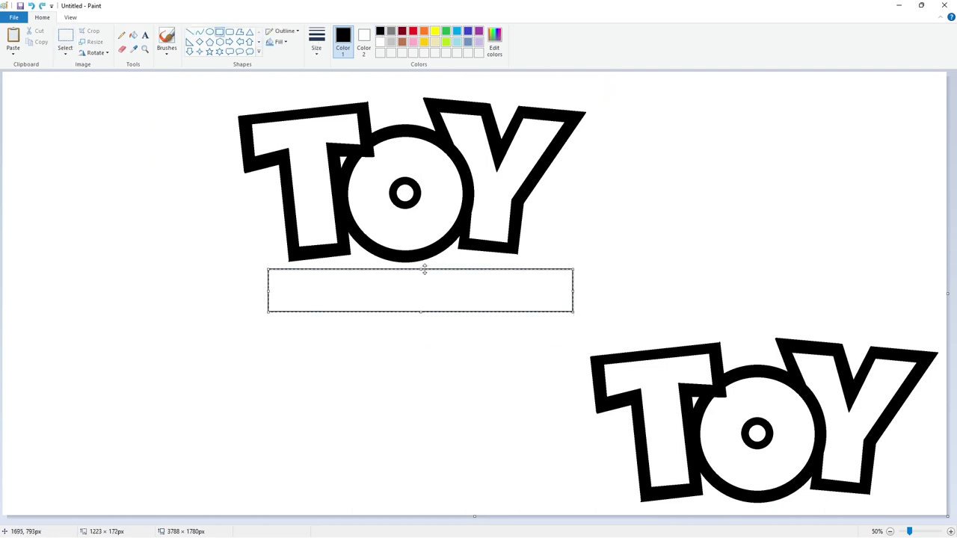
left_click(133, 37)
left_click(378, 289)
left_click(479, 42)
left_click(382, 275)
- Draw the black curved strokes of a letter S at the left end of the lavender bar
left_click(190, 32)
left_click(317, 43)
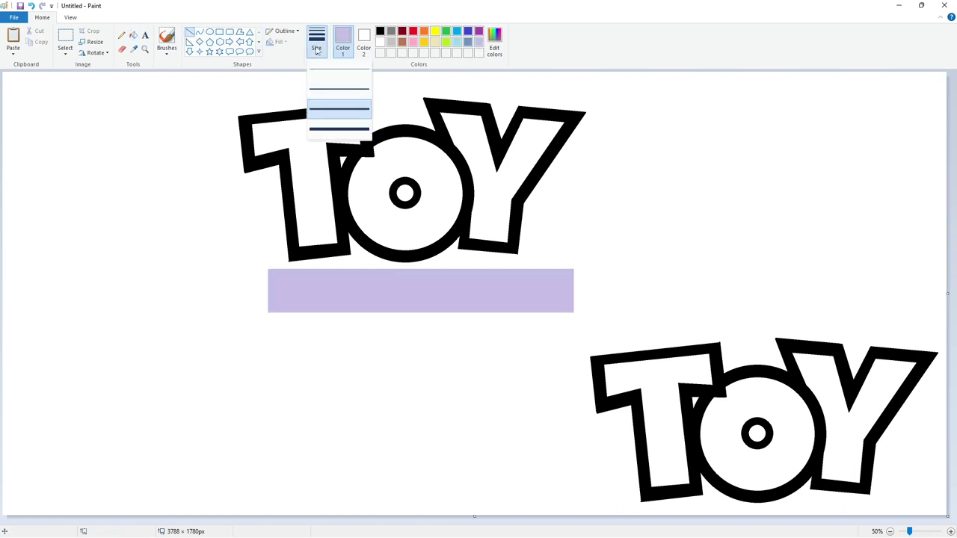
left_click(346, 129)
left_click(379, 31)
left_click(200, 32)
mouse_move(321, 271)
left_mouse_down()
mouse_move(284, 285)
mouse_move(301, 274)
mouse_move(291, 270)
mouse_move(286, 290)
mouse_move(317, 284)
mouse_move(312, 274)
mouse_move(324, 310)
mouse_move(296, 309)
mouse_move(321, 306)
mouse_move(312, 321)
left_mouse_up()
left_click(358, 290)
left_click(200, 32)
left_click_drag(275, 297, 300, 303)
- Close the open ends of the S with short straight black lines
left_click(950, 532)
scroll(519, 457, "down", 4)
scroll(519, 457, "right", 1)
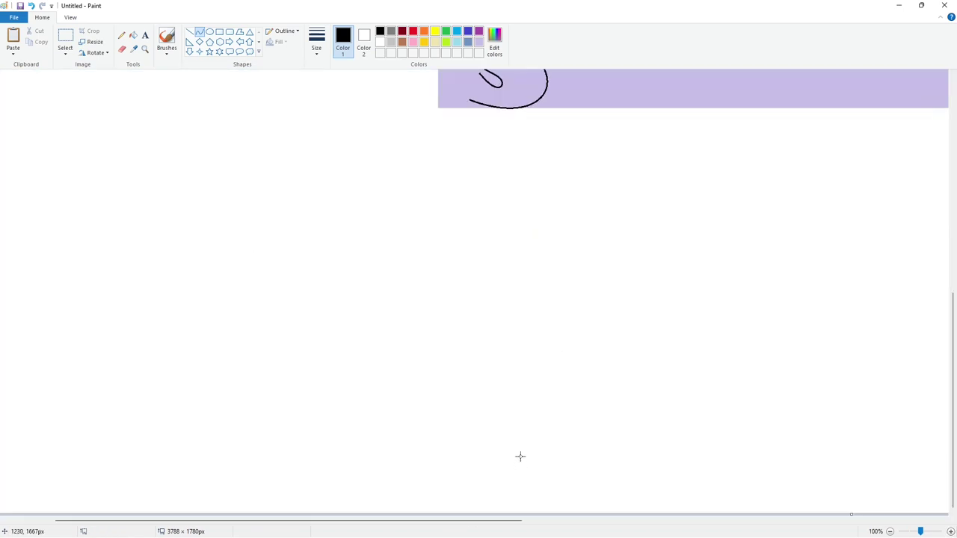
scroll(518, 457, "up", 2)
left_click(190, 32)
left_click_drag(479, 298, 469, 323)
left_click(562, 307)
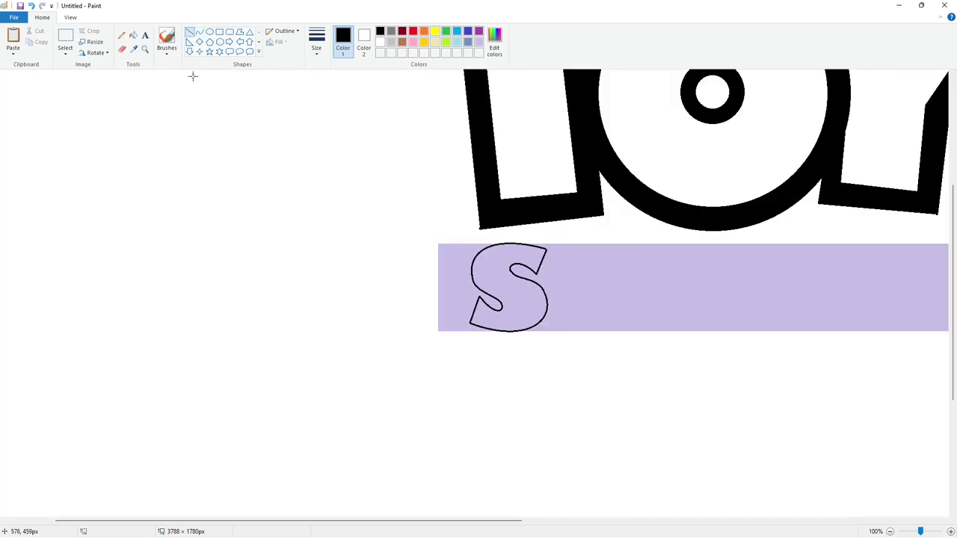
- Fill the S black and the part of the lavender bar on its left white
left_click(133, 35)
left_click(510, 284)
left_click(380, 42)
left_click(460, 287)
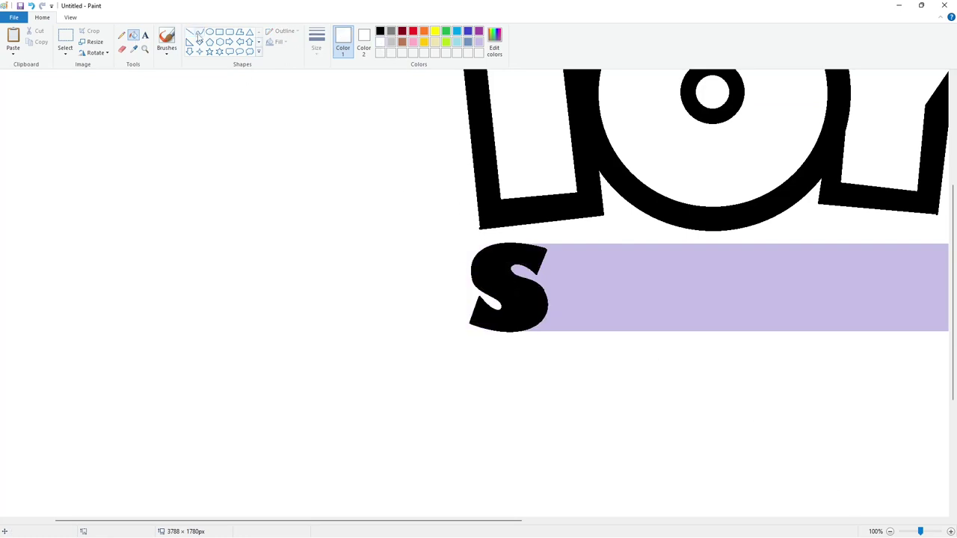
- Touch up the right edge of the S with a short lavender straight line
left_click(191, 33)
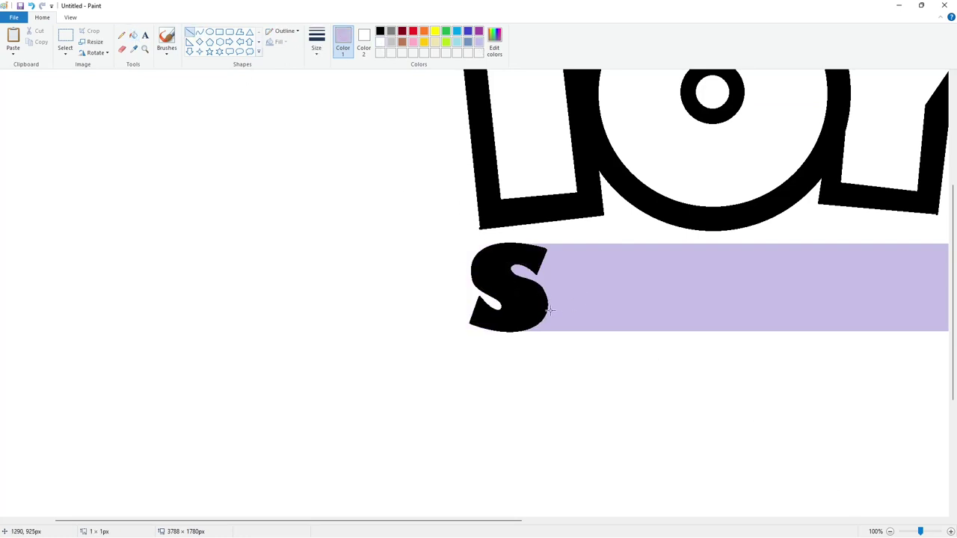
left_click_drag(547, 310, 549, 296)
- Draw a T right of the S from two black-outlined rectangles, with a crossbar about 161 × 95 px, and fill it black
left_click(889, 531)
left_click(219, 33)
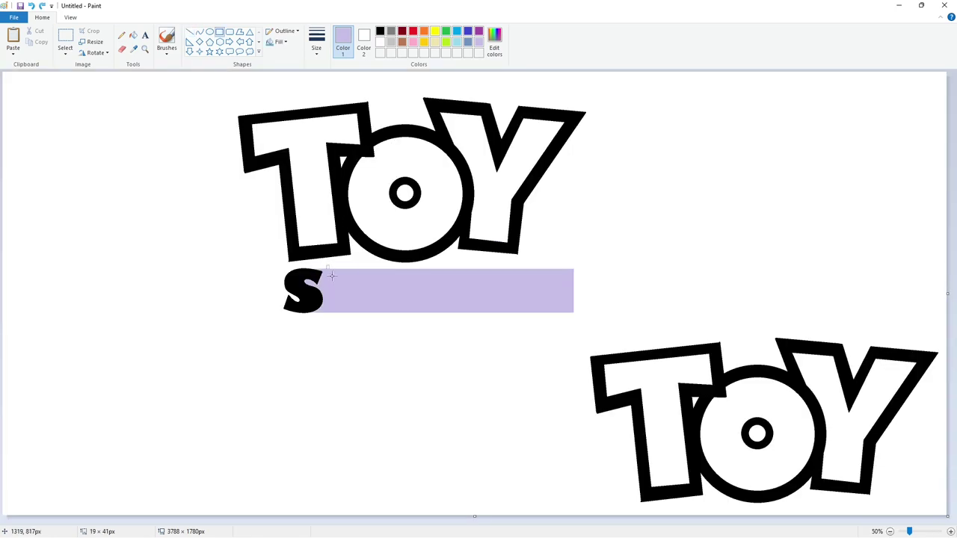
left_click(379, 30)
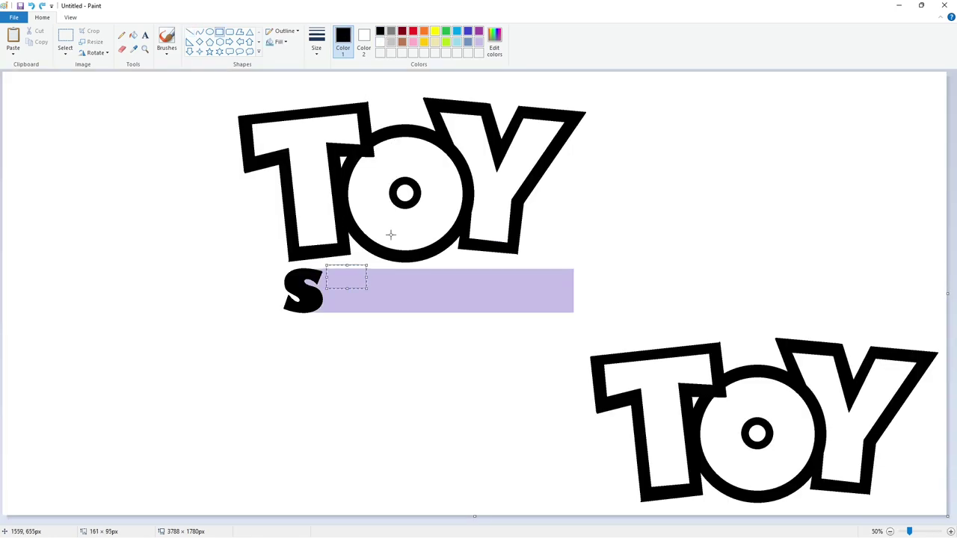
left_click_drag(342, 287, 357, 321)
left_click(324, 293)
left_click(133, 35)
left_click(349, 301)
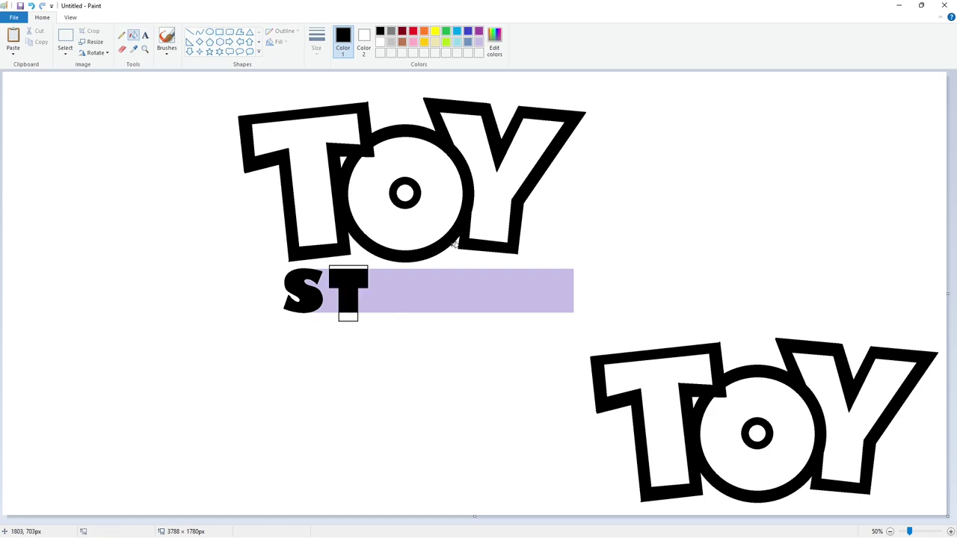
- Draw white horizontal lines across the T along the upper and lower edges of the lavender bar to cut off its overhanging outlines
left_click(949, 532)
scroll(545, 461, "down", 3)
left_click_drag(407, 521, 475, 521)
left_click(190, 32)
left_click(317, 45)
left_click(337, 89)
left_click_drag(511, 239, 609, 240)
left_click(379, 42)
left_click_drag(532, 331, 596, 332)
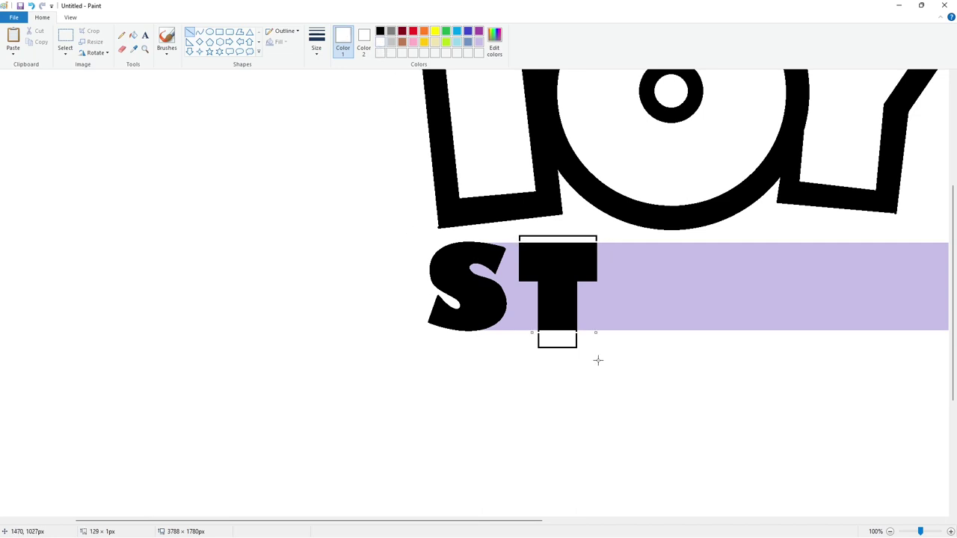
- Fill the T's leftover outlines above and below the bar and the lavender area between S and T white
left_click(133, 35)
left_click(568, 237)
left_click(576, 340)
left_click(521, 303)
- Draw a black ellipse about 181 × 175 px right of the T and a small ellipse at its centre for the O
scroll(590, 284, "down", 1)
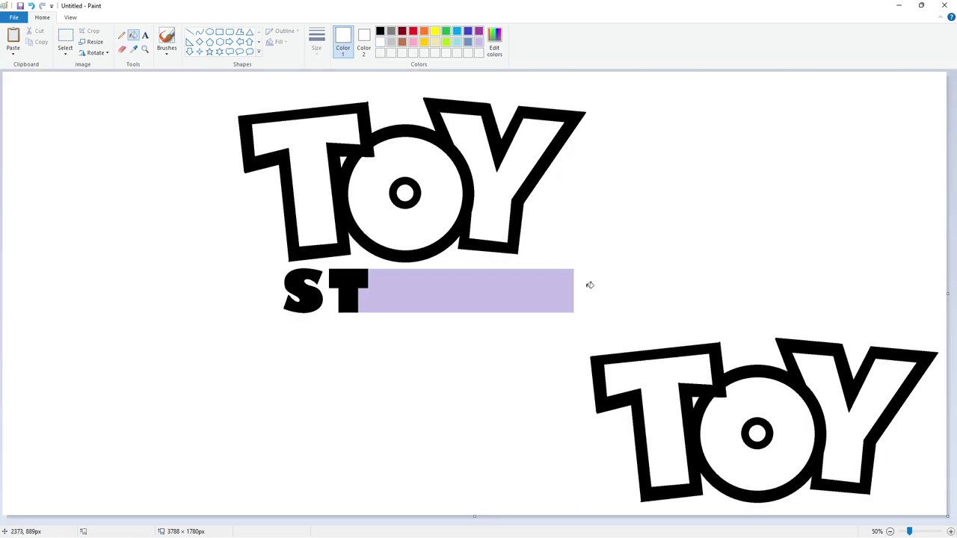
left_click(210, 31)
left_click_drag(374, 270, 421, 314)
left_click(379, 31)
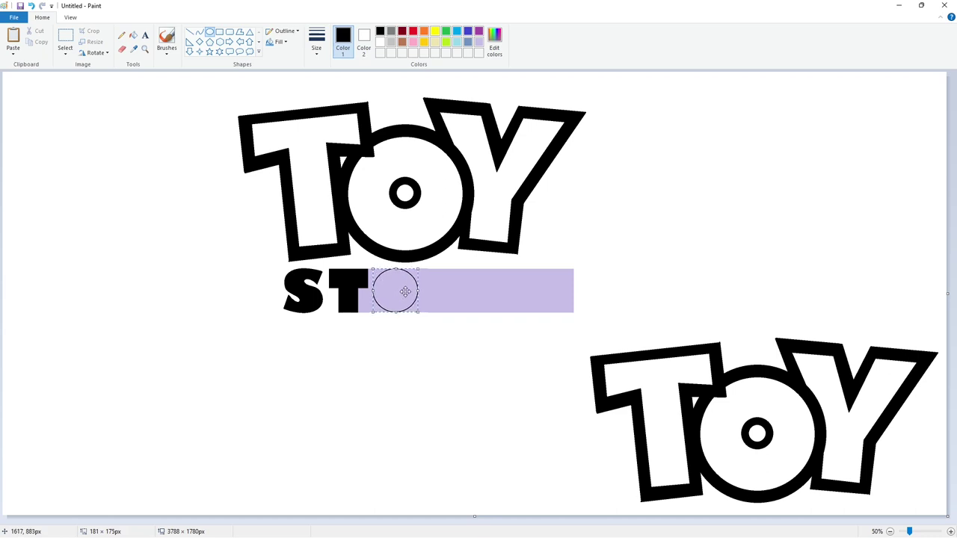
left_click_drag(390, 285, 400, 295)
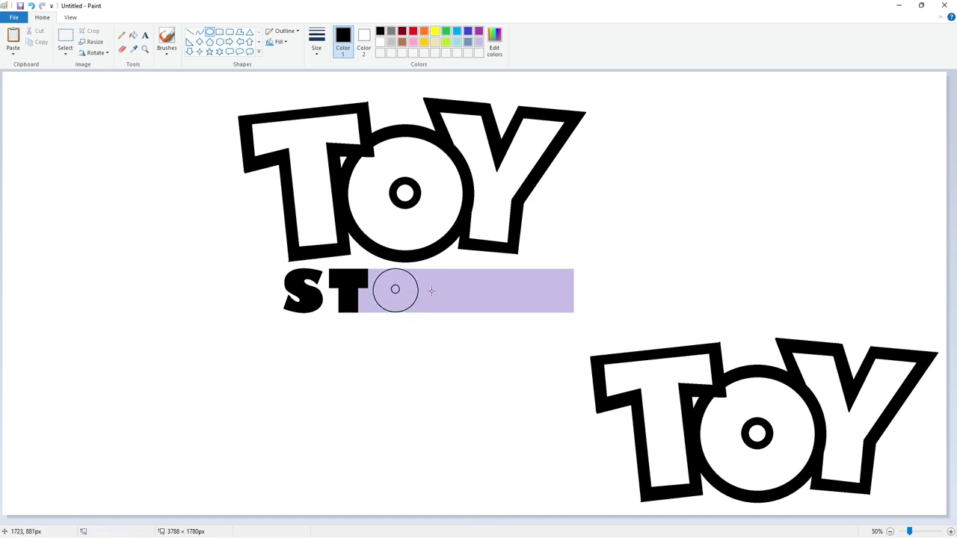
- Fill the ring of the O black and its centre white, and undo the stray fill
left_click(133, 36)
left_click(403, 278)
left_click(380, 41)
left_click(365, 299)
key("ctrl+z")
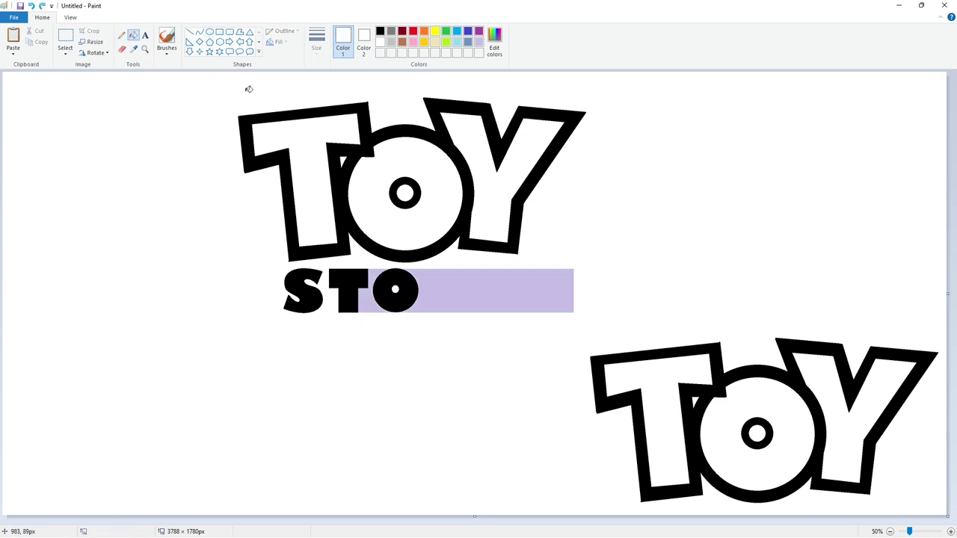
- Draw two vertical black lines right of the O, about 235 px tall, for the stem of an R
left_click(189, 31)
left_click(380, 32)
left_click_drag(427, 266, 428, 324)
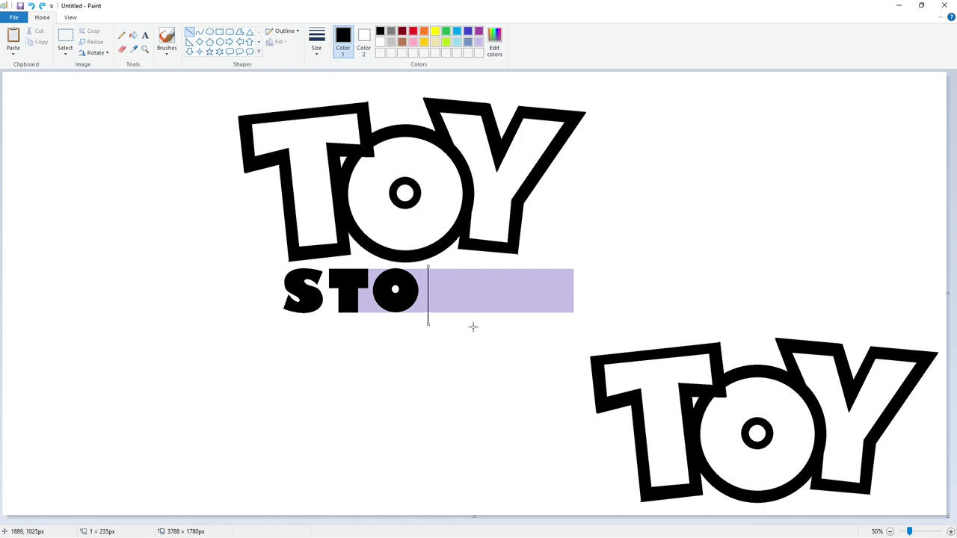
left_click_drag(446, 266, 445, 328)
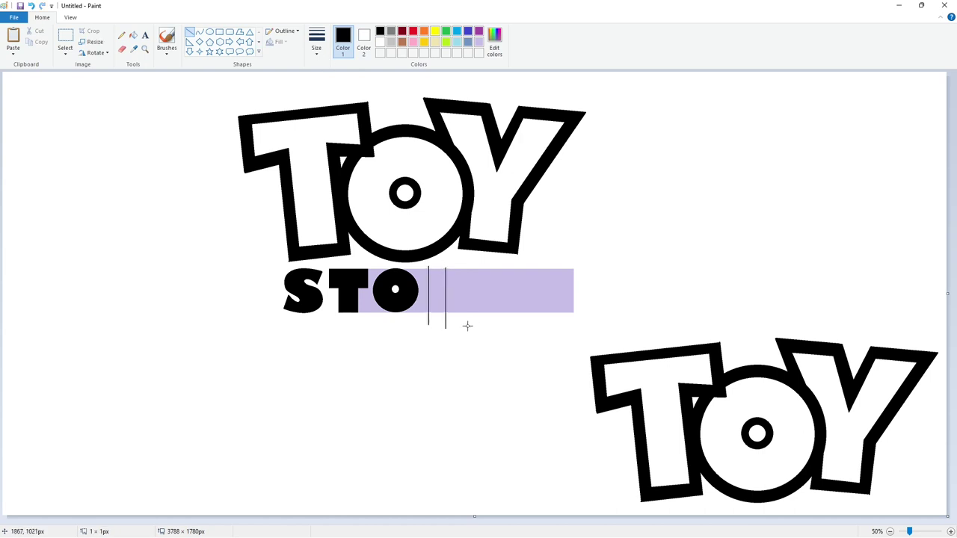
- Draw a circle for the bowl of the R and a smaller circle on the stem line for its opening
left_click(210, 32)
mouse_move(447, 267)
left_mouse_down()
mouse_move(476, 294)
mouse_move(462, 267)
mouse_move(452, 287)
mouse_move(474, 313)
mouse_move(455, 314)
left_mouse_up()
left_click(521, 293)
left_click(493, 291)
- Draw the leg of the R with two black curves running down from the bowl and the stem
left_click(199, 33)
left_click(472, 294)
left_click(477, 307)
left_click(452, 297)
left_click(456, 306)
left_click(502, 303)
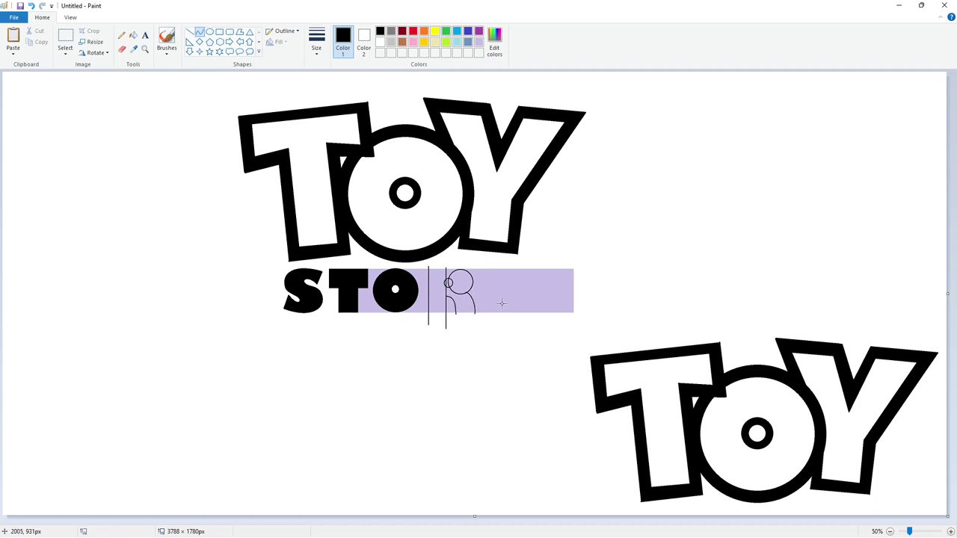
- Fill the stem, leg and bowl of the R black, undoing the last fill that spills over the bar
scroll(557, 334, "up", 2)
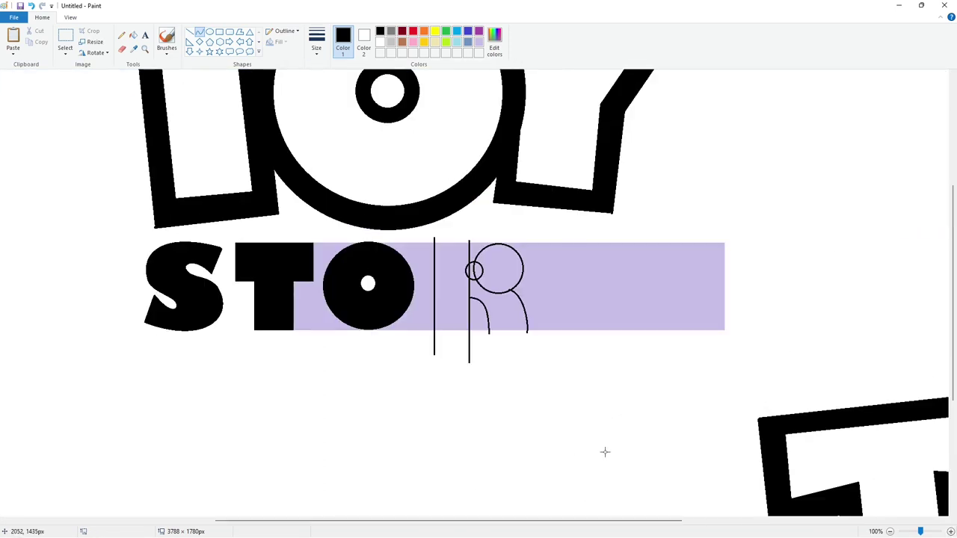
left_click(132, 37)
left_click(456, 261)
left_click(493, 303)
left_click(499, 272)
left_click(476, 251)
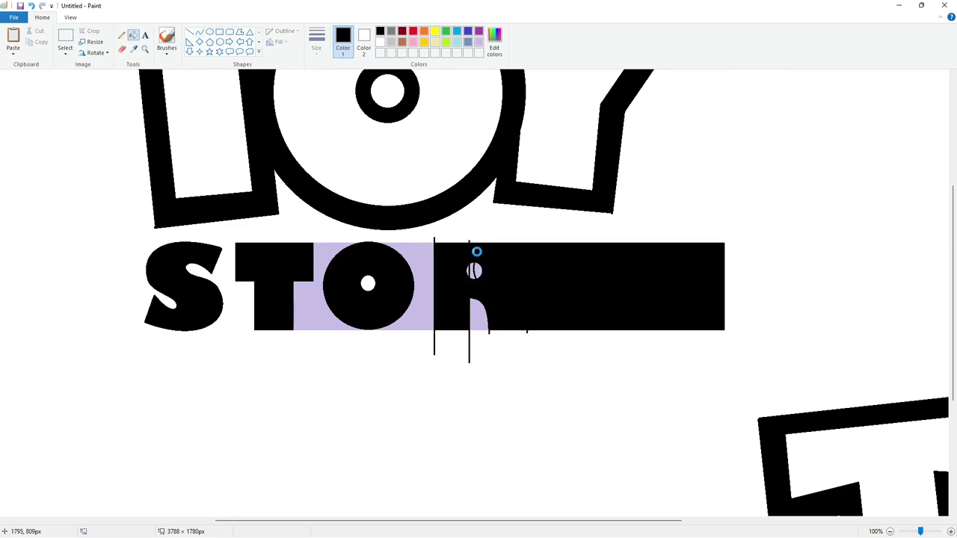
key("ctrl+z")
- Close the gap at the top of the R with a black horizontal line about 75 px long and fill the gap black
left_click(190, 34)
left_click_drag(468, 250, 504, 249)
key("Up")
key("Up")
key("Up")
key("Up")
key("Up")
key("Up")
key("Up")
key("Up")
key("Up")
key("Up")
key("Up")
key("Up")
key("Up")
key("Up")
key("Up")
key("Up")
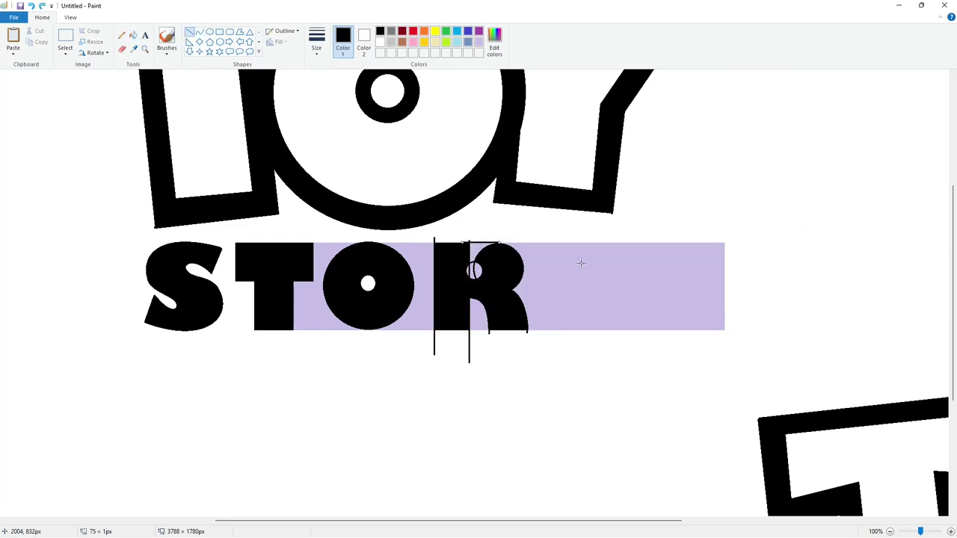
left_click(133, 35)
left_click(472, 269)
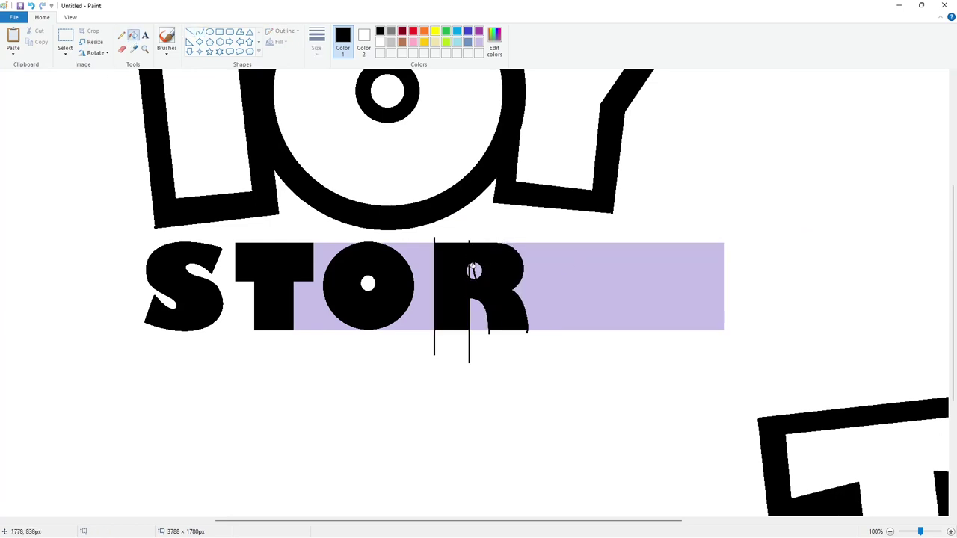
- Shape the R's opening into a D with short lavender lines along its top and bottom and a black vertical line on its left
left_click(478, 42)
left_click(191, 35)
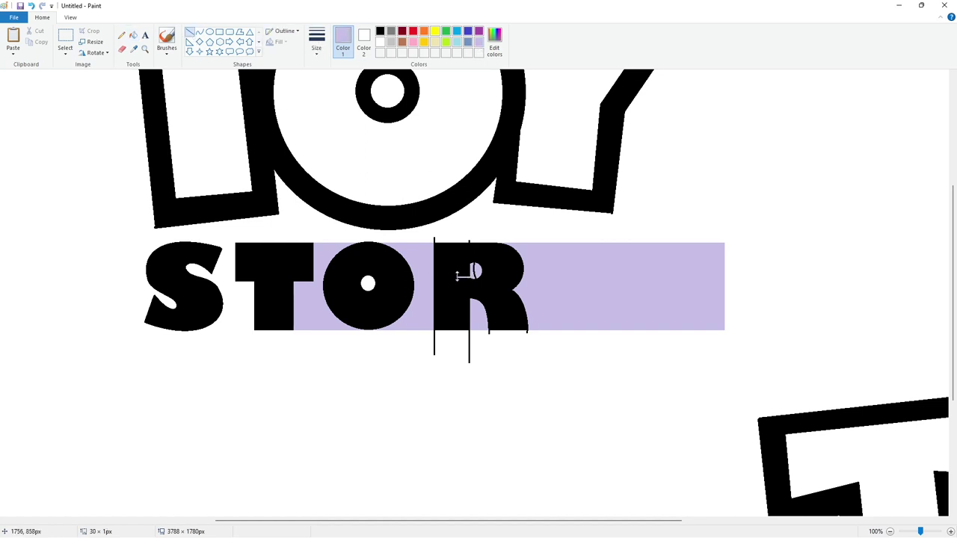
left_click_drag(458, 277, 475, 263)
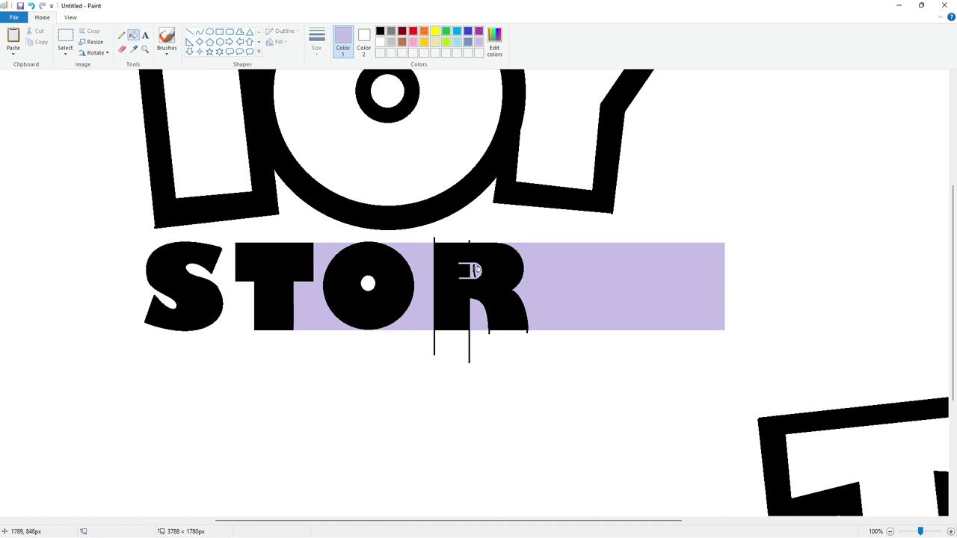
left_click(380, 31)
left_click_drag(467, 254, 467, 308)
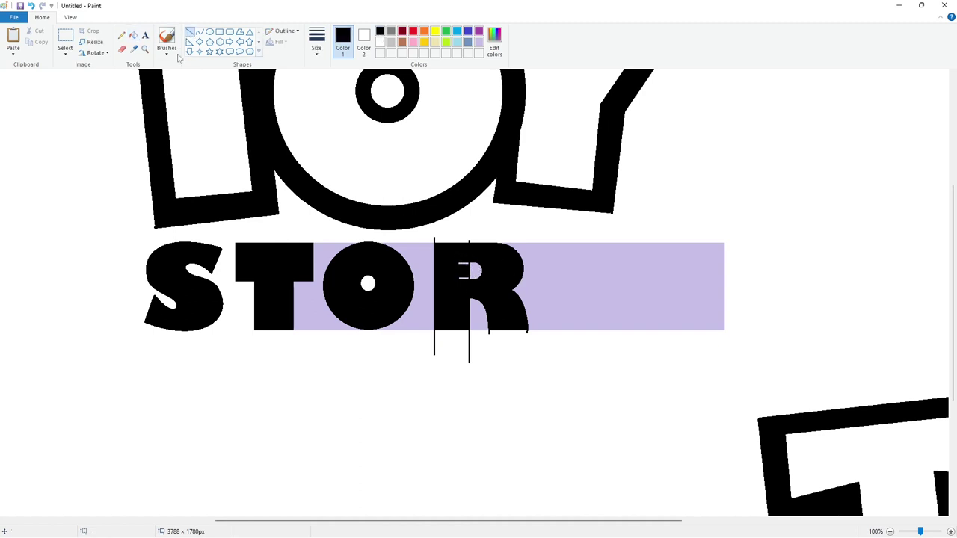
left_click(133, 35)
- Cut off the R's overhanging line ends with white lines along its top and bottom edges, and remove the leftover specks
left_click(189, 32)
left_click(380, 42)
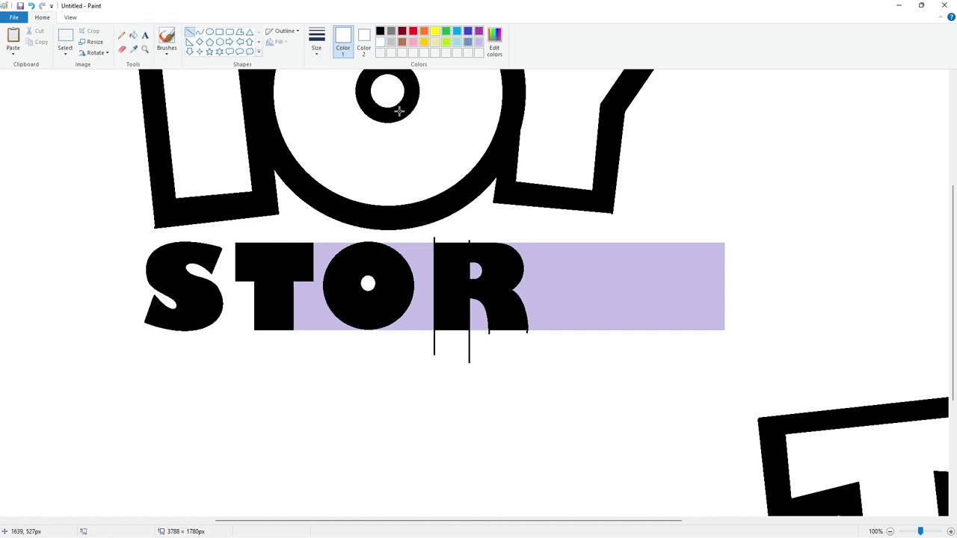
left_click_drag(427, 239, 490, 240)
left_click_drag(426, 334, 552, 334)
left_click(133, 35)
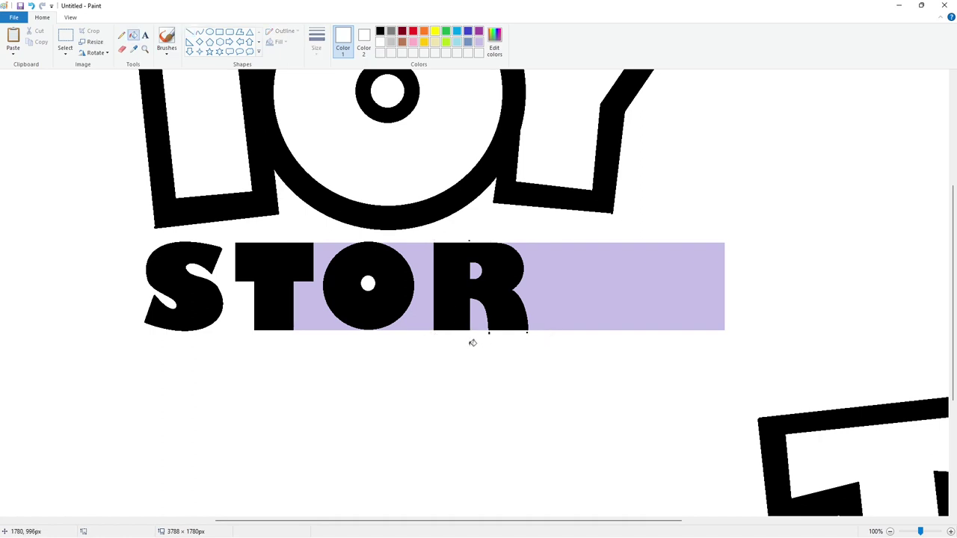
left_click(189, 32)
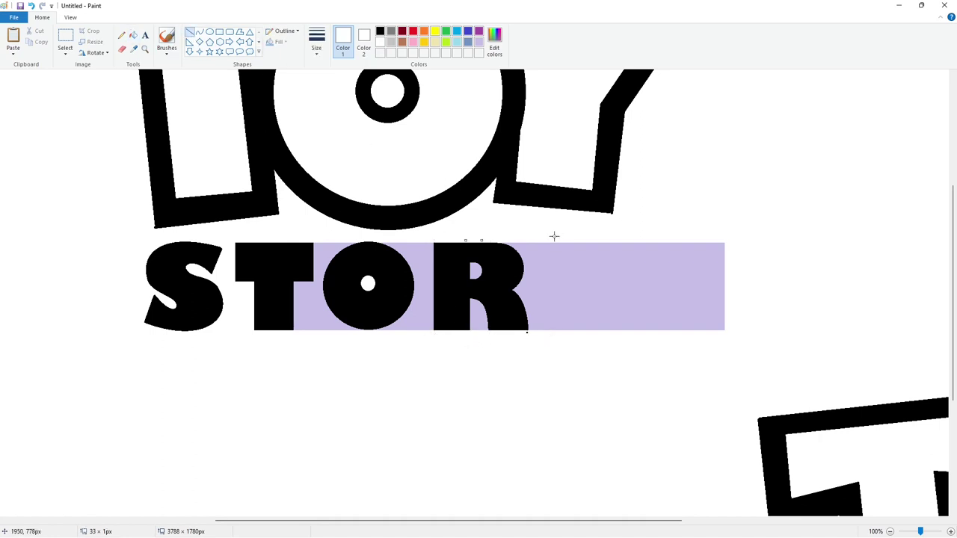
left_click_drag(525, 333, 530, 334)
left_click(559, 344)
- Fill the lavender areas around the O and inside the R's openings white
left_click(134, 35)
left_click(308, 306)
left_click(424, 299)
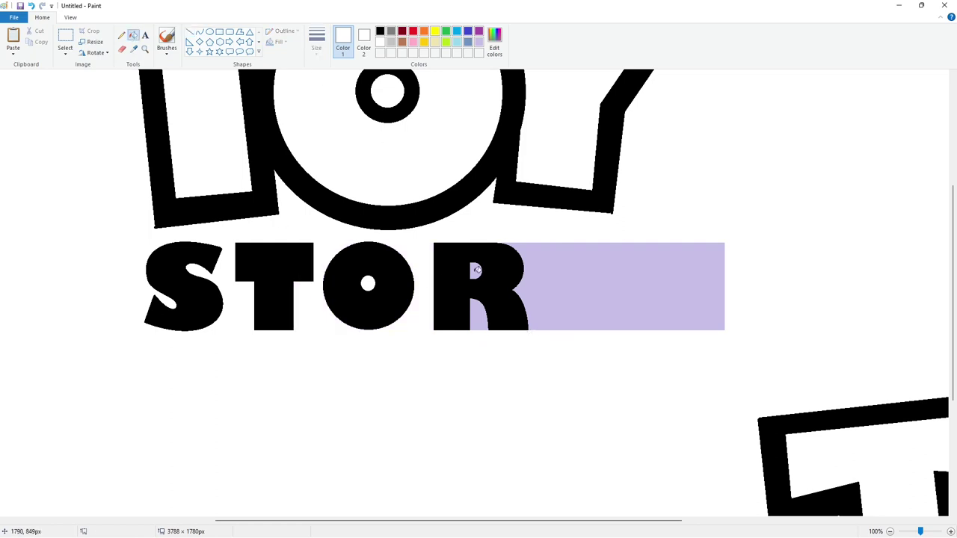
left_click(476, 272)
left_click(477, 315)
- Draw a Y with straight black lines right of the R and fill it black
left_click(889, 531)
left_click(189, 32)
left_click(380, 31)
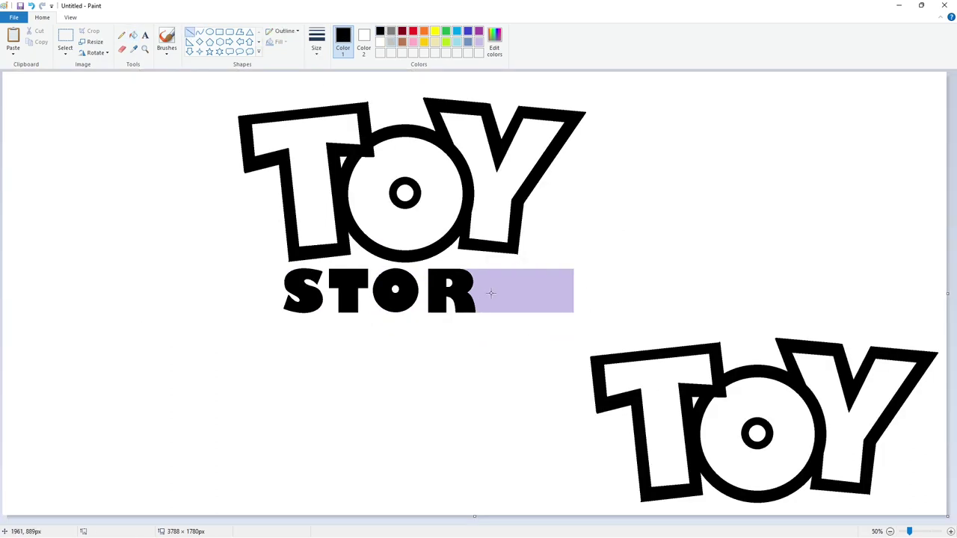
mouse_move(490, 294)
left_mouse_down()
mouse_move(470, 265)
mouse_move(535, 259)
left_mouse_up()
left_click_drag(509, 289, 509, 329)
left_click(133, 35)
left_click(496, 284)
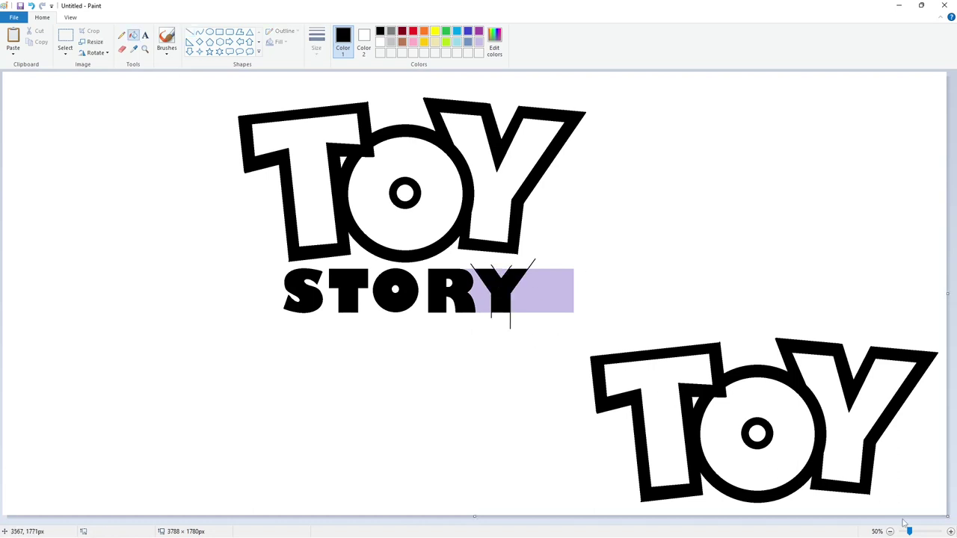
- Draw white horizontal lines along the top and bottom of the Y to separate its overhanging line ends
scroll(496, 284, "up", 1)
left_click(189, 34)
left_click(380, 42)
left_click_drag(497, 350, 641, 350)
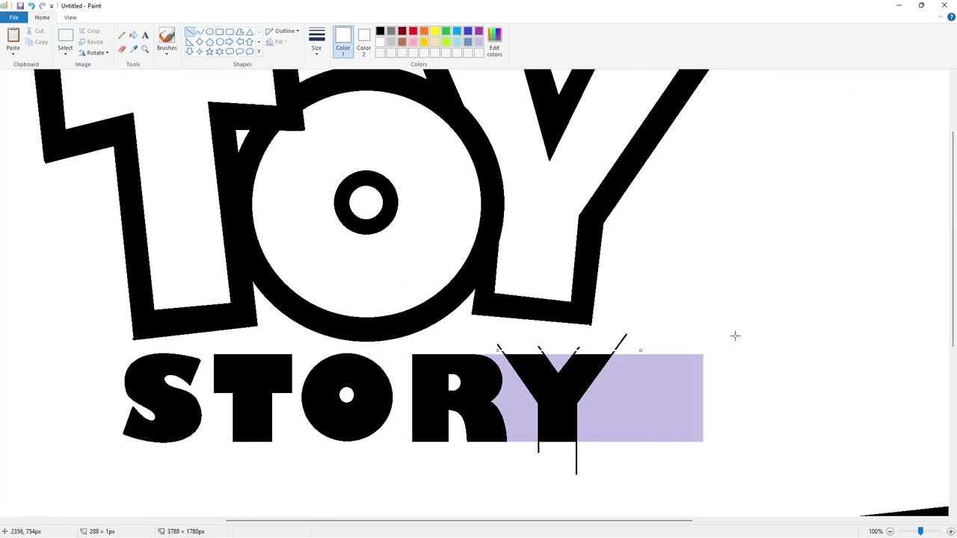
left_click_drag(532, 444, 596, 444)
- Fill the Y's leftover line ends and all remaining lavender areas around it white
left_click(133, 35)
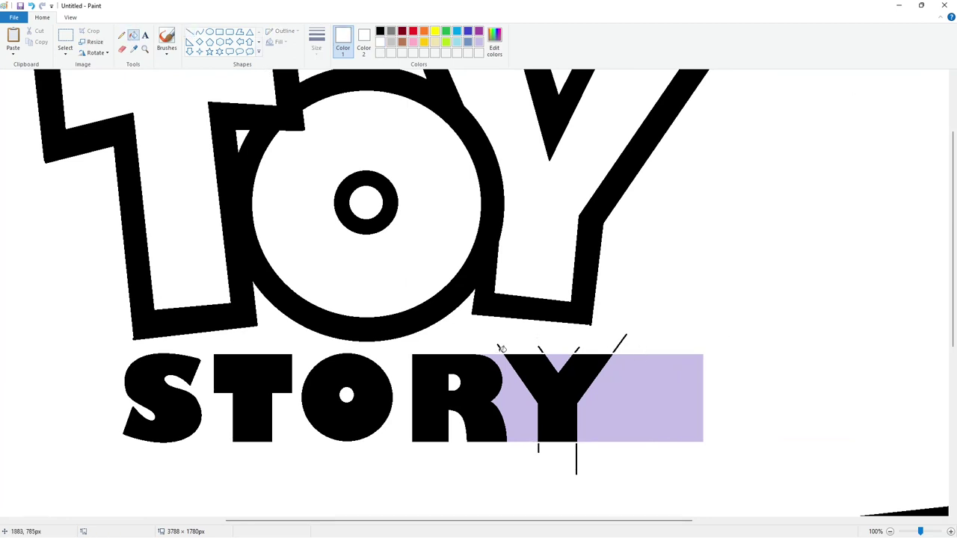
left_click(576, 450)
left_click(590, 425)
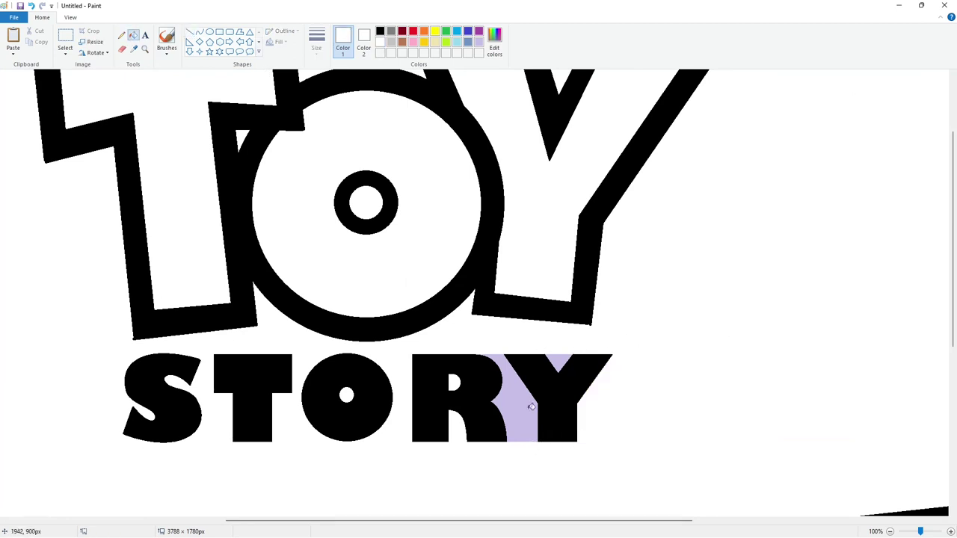
left_click(528, 408)
left_click(558, 361)
- Set up the Curve tool with black and a new line thickness
scroll(825, 467, "down", 1)
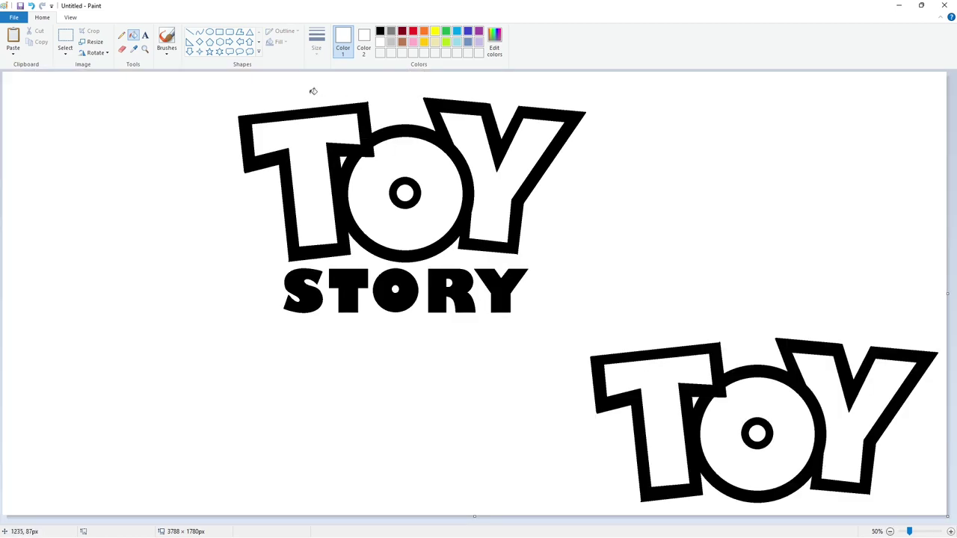
left_click(199, 32)
left_click(379, 31)
left_click(317, 42)
left_click(339, 128)
left_click(189, 32)
left_click(199, 33)
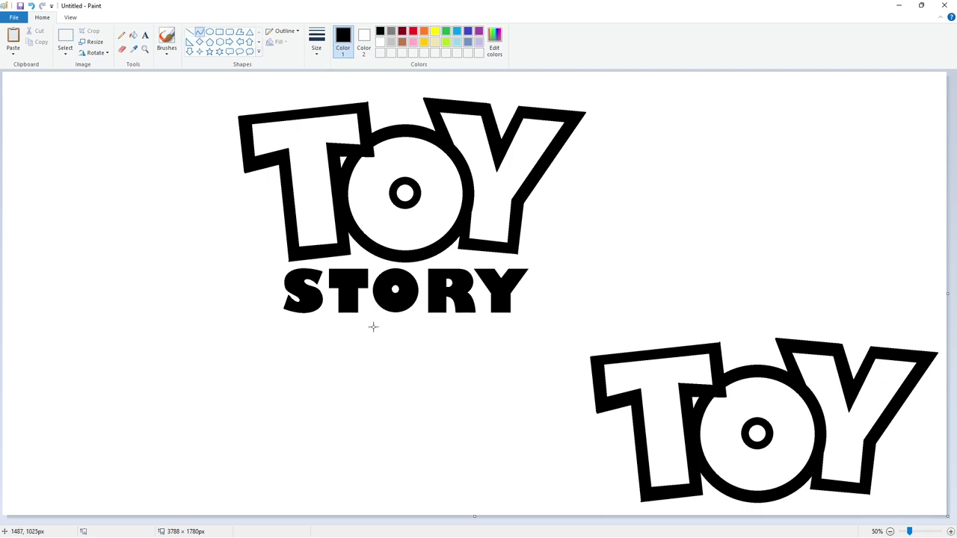
left_click_drag(373, 327, 450, 408)
left_click_drag(429, 372, 444, 311)
left_click_drag(457, 340, 494, 364)
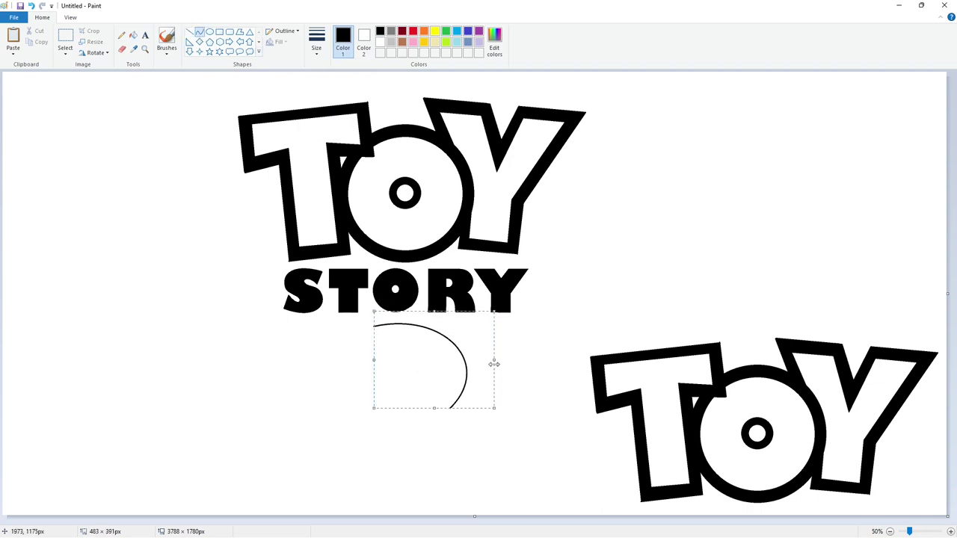
key("ctrl+z")
- Draw the upper outer curve of a large 3 in black, centred below the STORY lettering
left_click_drag(374, 327, 450, 408)
left_click_drag(419, 362, 452, 310)
left_click_drag(459, 343, 492, 374)
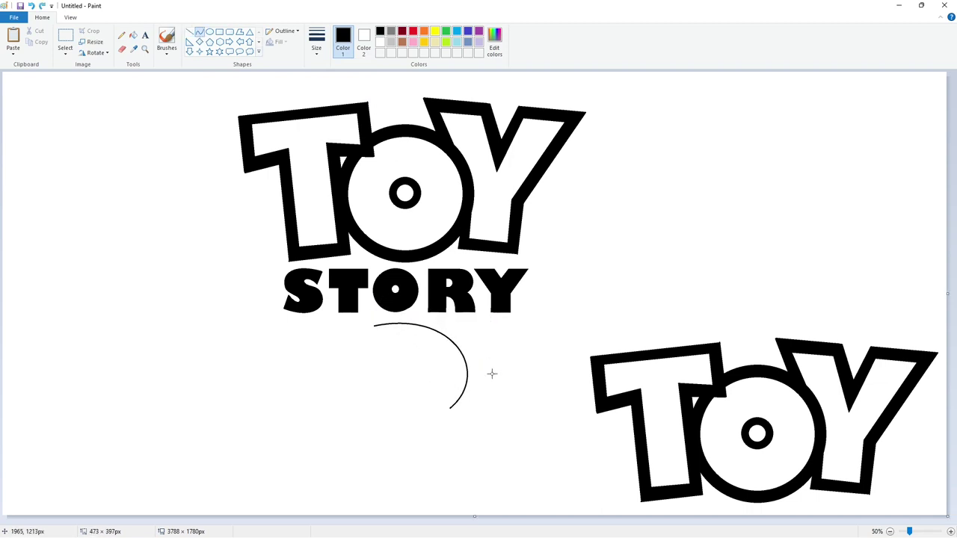
left_click(436, 425)
left_click_drag(451, 407, 353, 473)
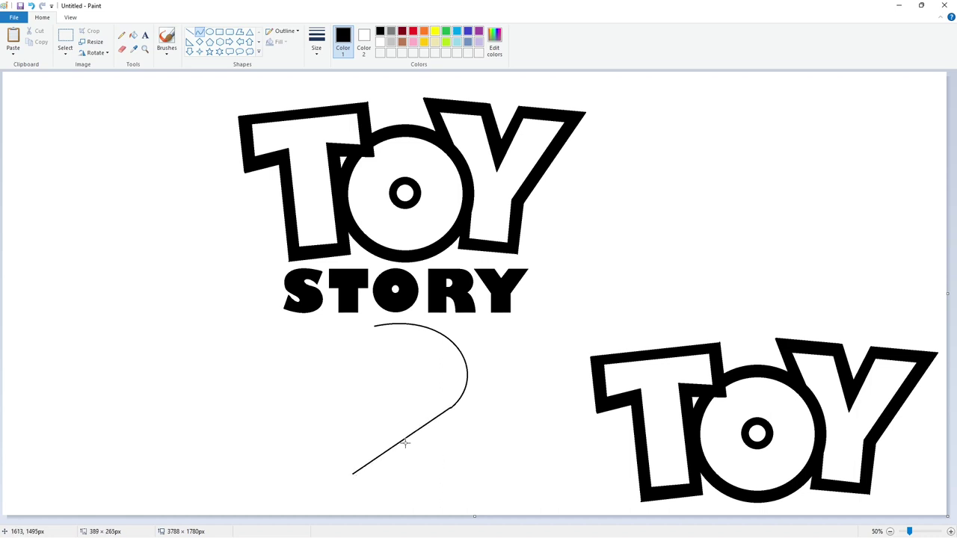
left_click_drag(418, 442, 490, 448)
left_click_drag(441, 475, 427, 515)
key("ctrl+z")
- Draw the lower outer curve of the 3 in black, starting from the end of its upper curve
left_click_drag(450, 409, 353, 474)
left_click_drag(420, 435, 482, 450)
left_click_drag(444, 477, 439, 514)
left_click(550, 461)
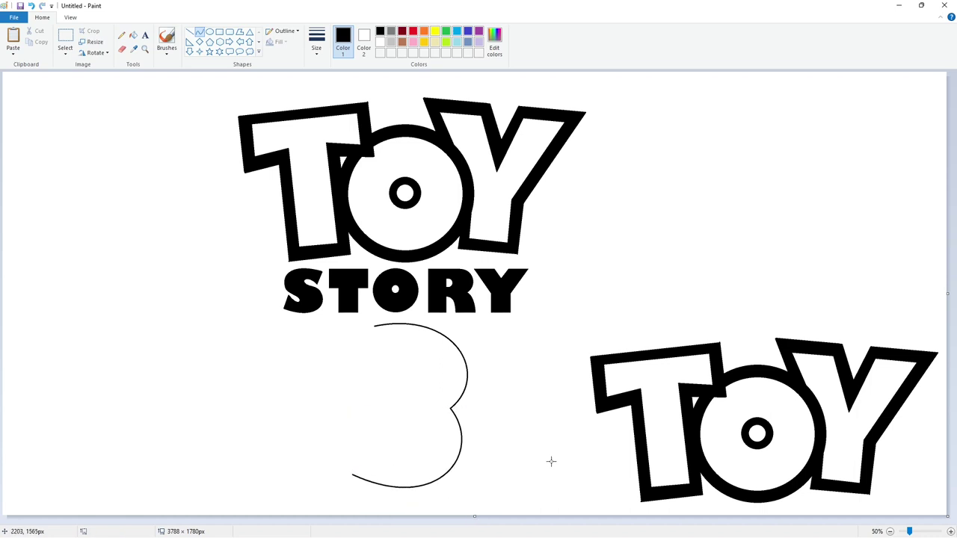
- Draw the straight upper-left end of the 3 and the small inner curve that begins at its lower end
left_click(190, 32)
mouse_move(374, 324)
left_mouse_down()
mouse_move(345, 496)
mouse_move(369, 370)
mouse_move(383, 380)
left_mouse_up()
left_click(199, 32)
left_click(423, 361)
left_click(412, 391)
left_click(189, 32)
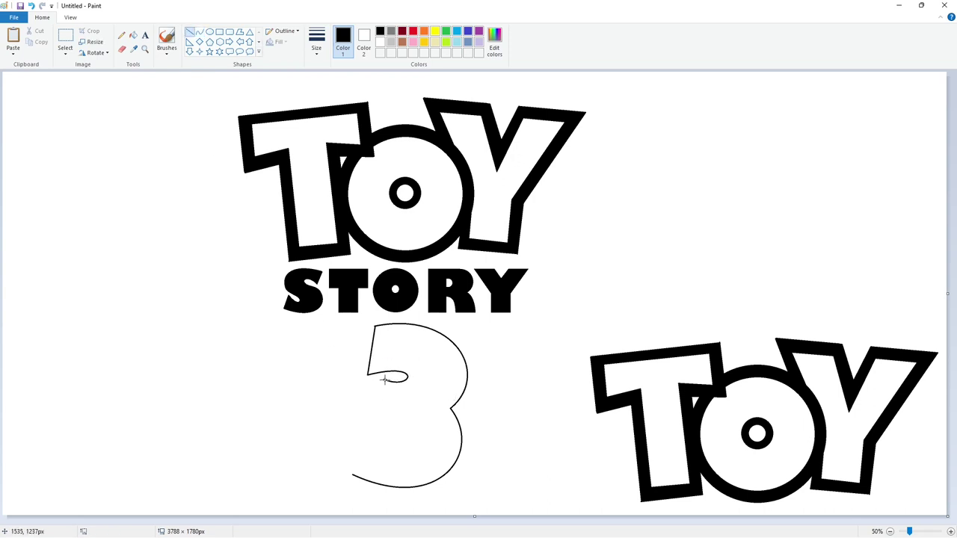
- Draw the 3's lower inner curve from the bottom of its middle stem and the straight line closing its lower-left end
left_click(200, 32)
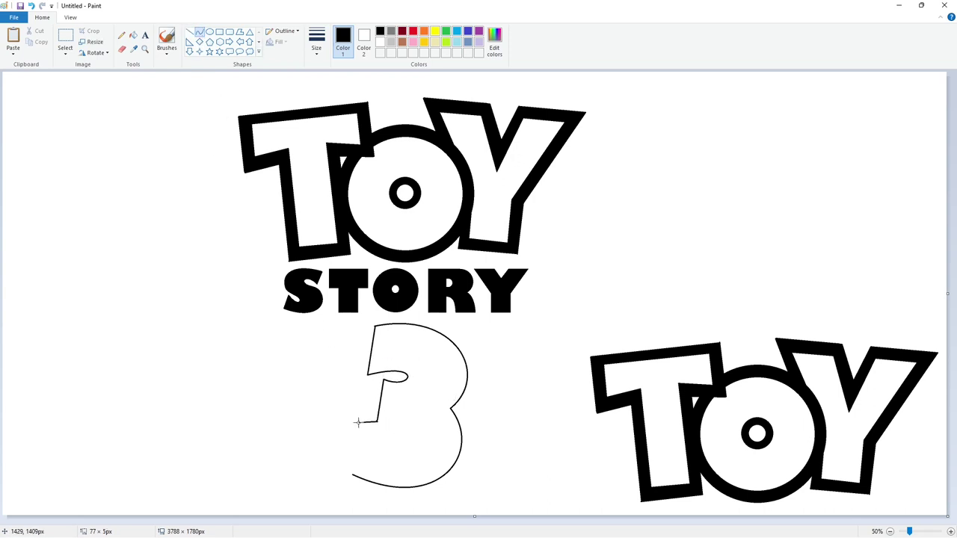
left_click_drag(404, 427, 422, 426)
left_click(403, 456)
left_click(189, 32)
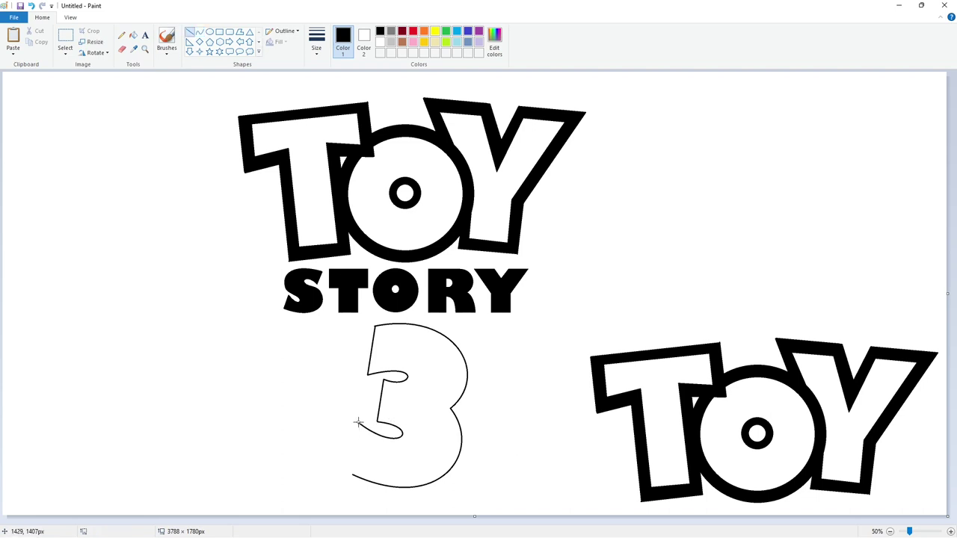
left_click(415, 463)
- Draw an inner black curve parallel to the 3's upper outer curve, down to the inner notch at its waist
left_click(201, 34)
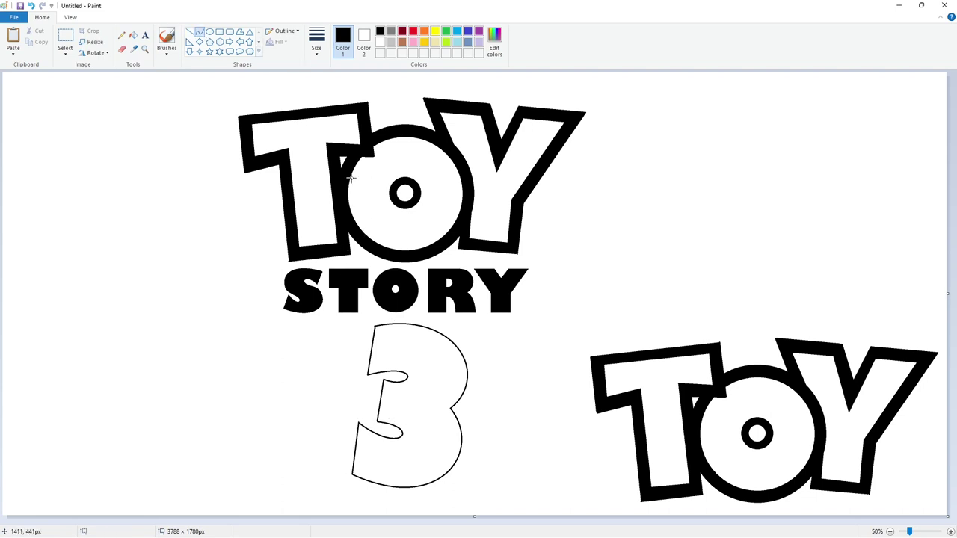
mouse_move(382, 335)
left_mouse_down()
mouse_move(434, 387)
mouse_move(434, 406)
mouse_move(455, 330)
left_mouse_up()
left_click_drag(466, 363, 477, 382)
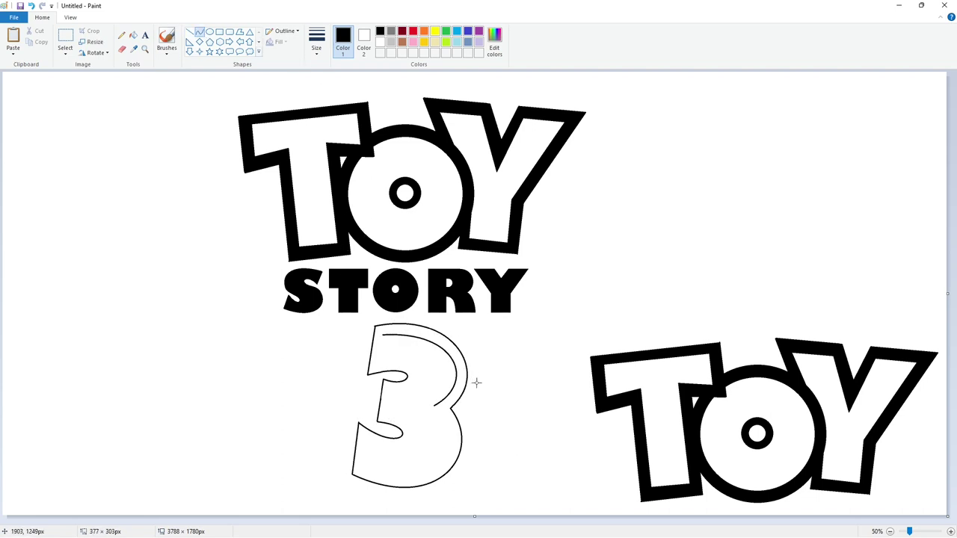
key("ctrl+z")
left_click_drag(384, 335, 434, 407)
left_click_drag(408, 361, 457, 326)
- Draw an inner black curve parallel to the 3's lower outer curve, starting from the inner notch
left_click_drag(462, 382, 364, 467)
left_click_drag(415, 430, 476, 438)
left_click_drag(458, 457, 440, 501)
left_click(503, 473)
- Draw the 3's straight upper-left inner edge and the inner curve wrapping around its upper hook
left_click(189, 32)
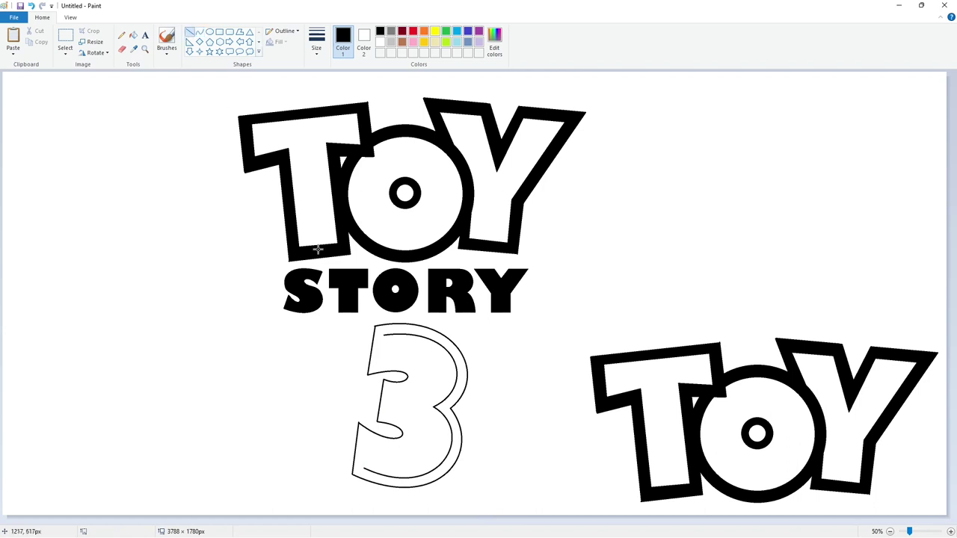
mouse_move(383, 335)
left_mouse_down()
mouse_move(379, 361)
mouse_move(393, 390)
left_mouse_up()
left_click(411, 357)
left_click(200, 33)
left_click_drag(422, 358, 427, 352)
left_click_drag(427, 392, 428, 397)
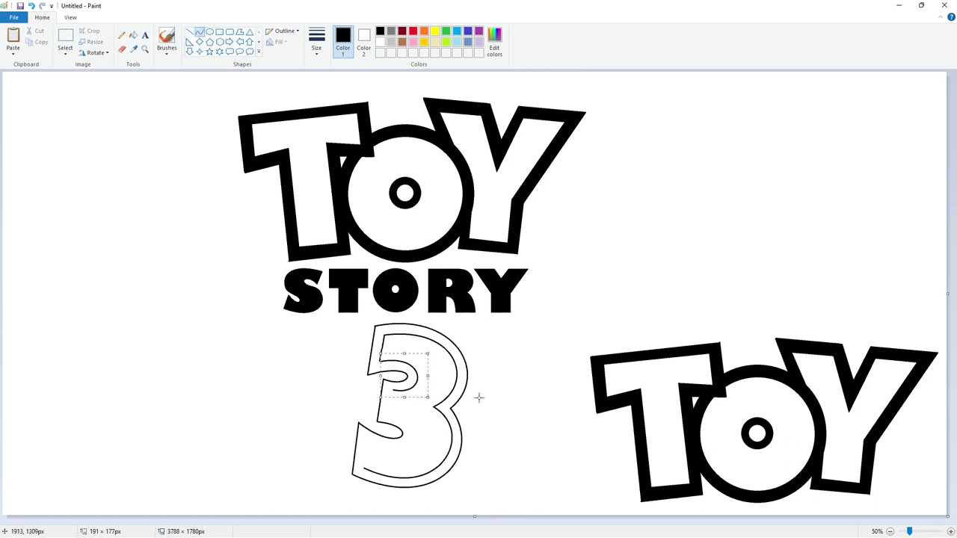
left_click(478, 397)
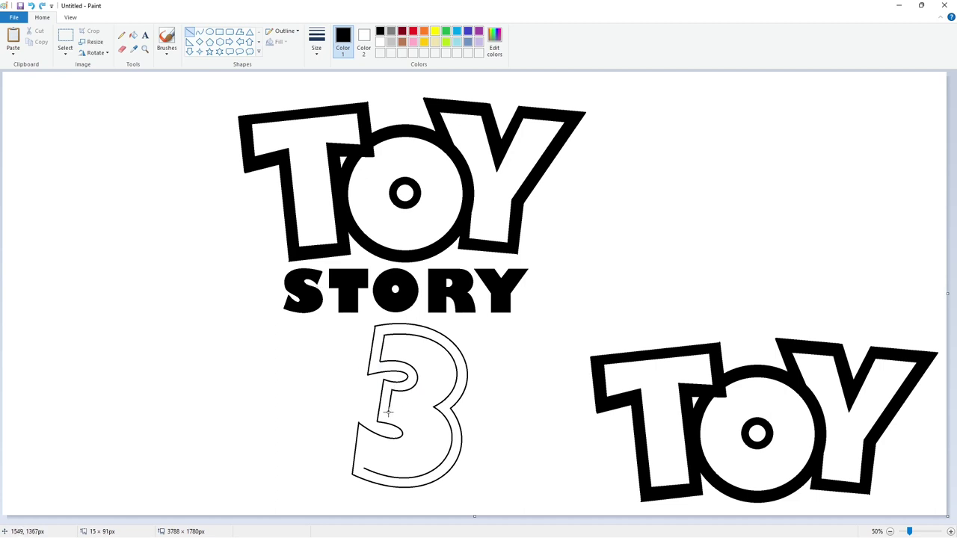
- Complete the 3's inner outline with the middle stem line, the curve around the lower hook and the straight lower-left edge
left_click(423, 406)
left_click_drag(388, 412, 367, 440)
left_click(200, 32)
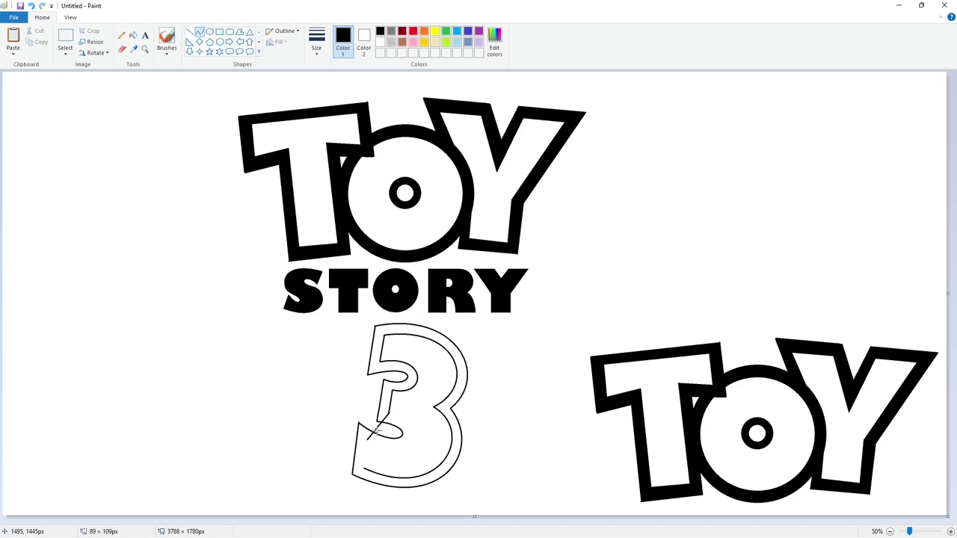
left_click_drag(418, 413, 420, 417)
left_click_drag(418, 451, 427, 468)
left_click(517, 467)
left_click(189, 33)
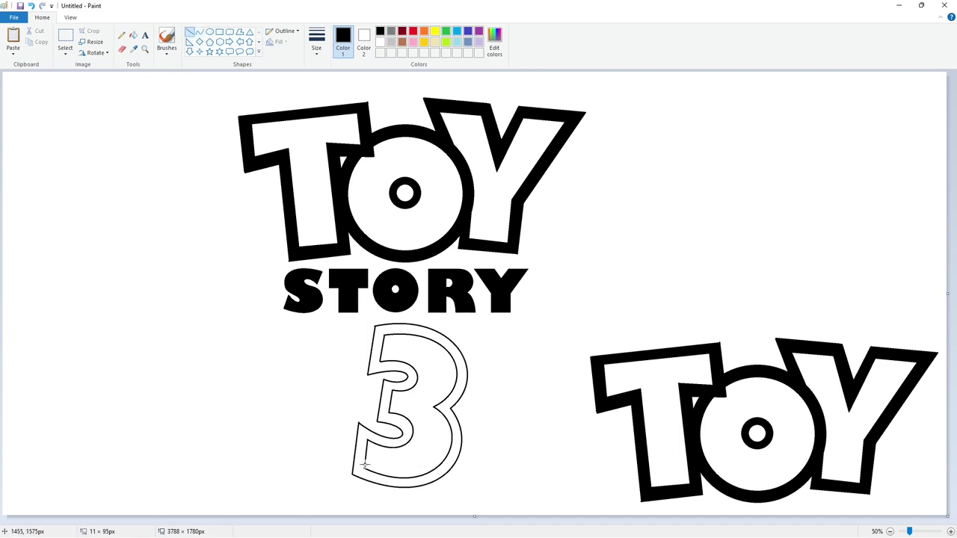
left_click_drag(364, 465, 363, 467)
- Fill the band between the 3's two outlines with black and erase the spare TOY copy by filling it white
left_click(133, 35)
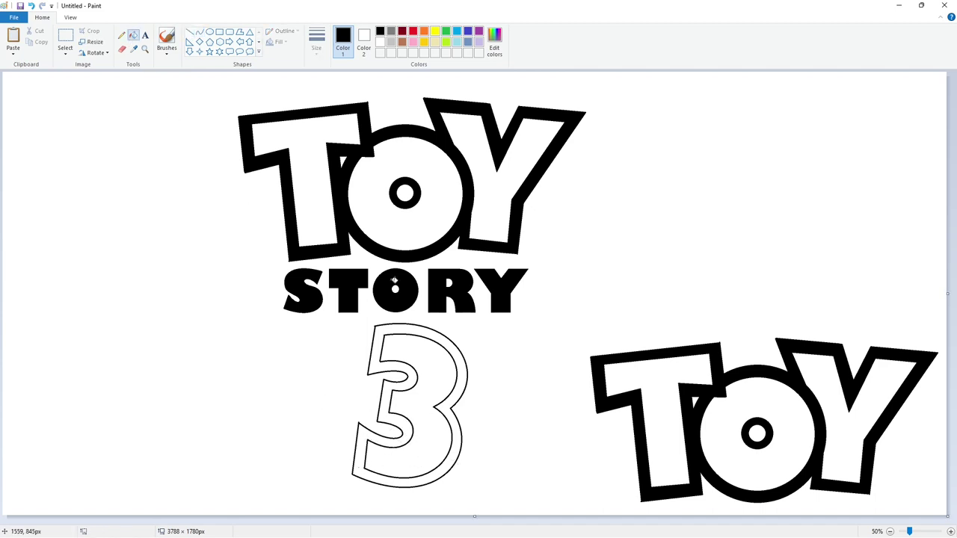
left_click(435, 333)
left_click(381, 42)
left_click(719, 380)
left_click(767, 427)
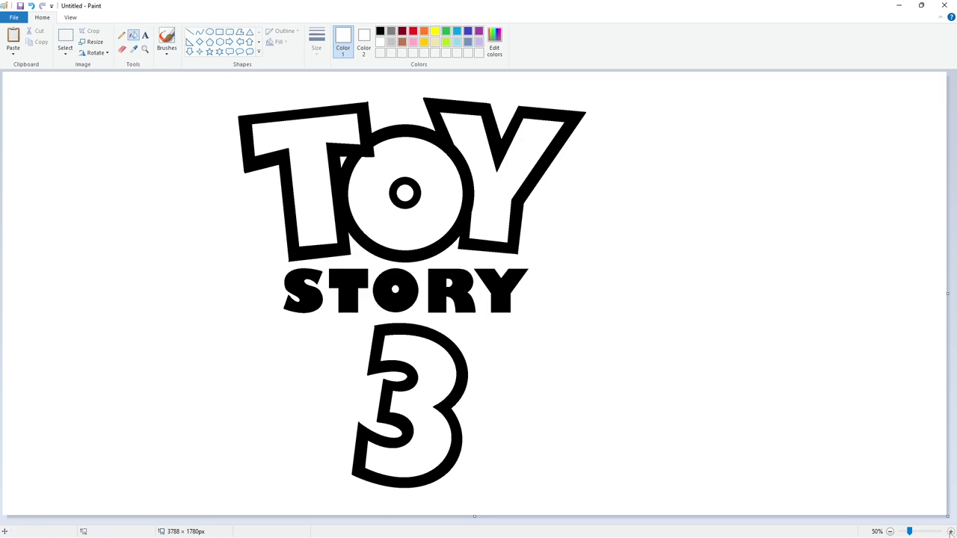
left_click(951, 531)
left_click_drag(952, 258, 952, 420)
left_click_drag(474, 521, 564, 522)
left_click(189, 32)
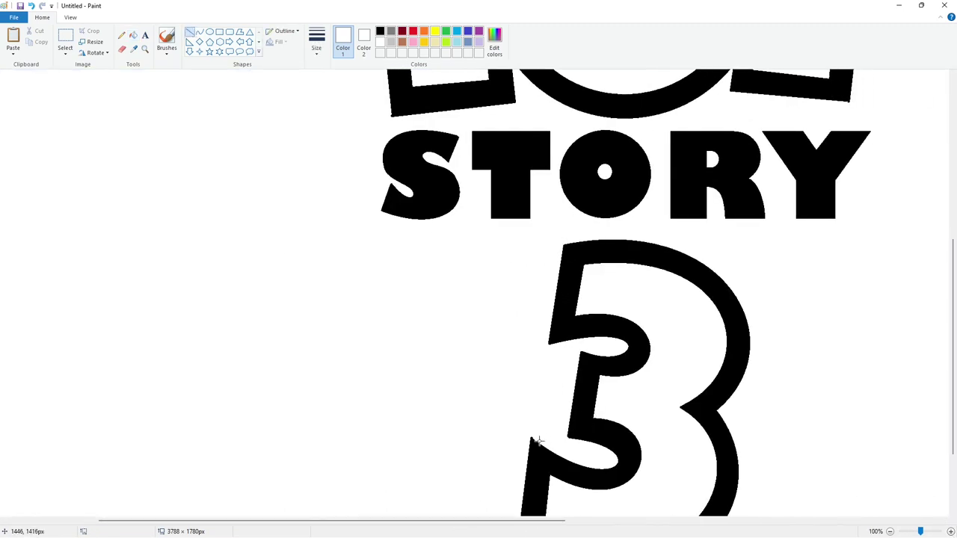
- Select and copy the entire black TOY STORY 3 logo
left_click(889, 531)
left_click(66, 37)
left_click_drag(127, 78, 614, 493)
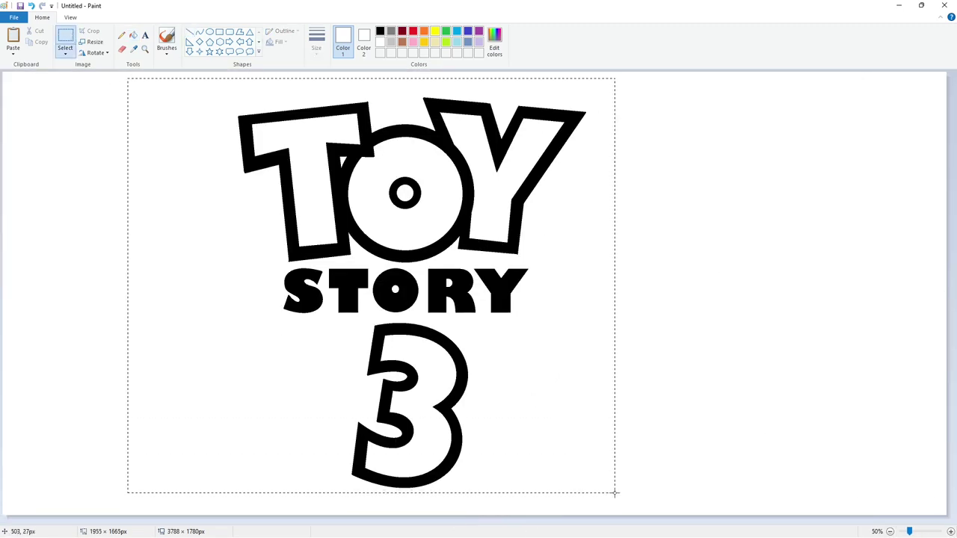
key("Escape")
- Draw a four-sided banner outline around the STORY lettering with the Polygon tool, using a thin line coloured purple
left_click(219, 32)
left_click(240, 32)
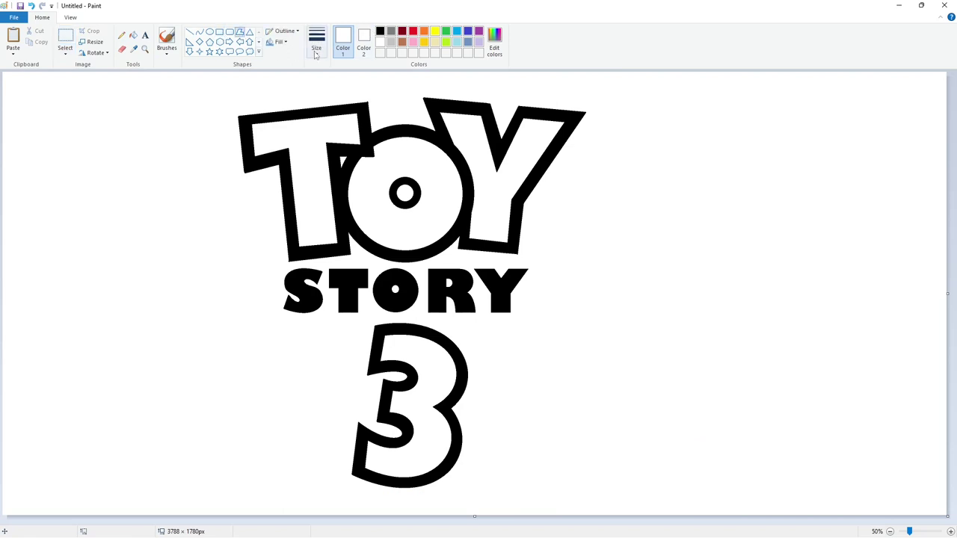
left_click(317, 56)
left_click(324, 89)
left_click(381, 31)
left_click_drag(262, 230, 537, 239)
left_click(555, 329)
left_click(246, 349)
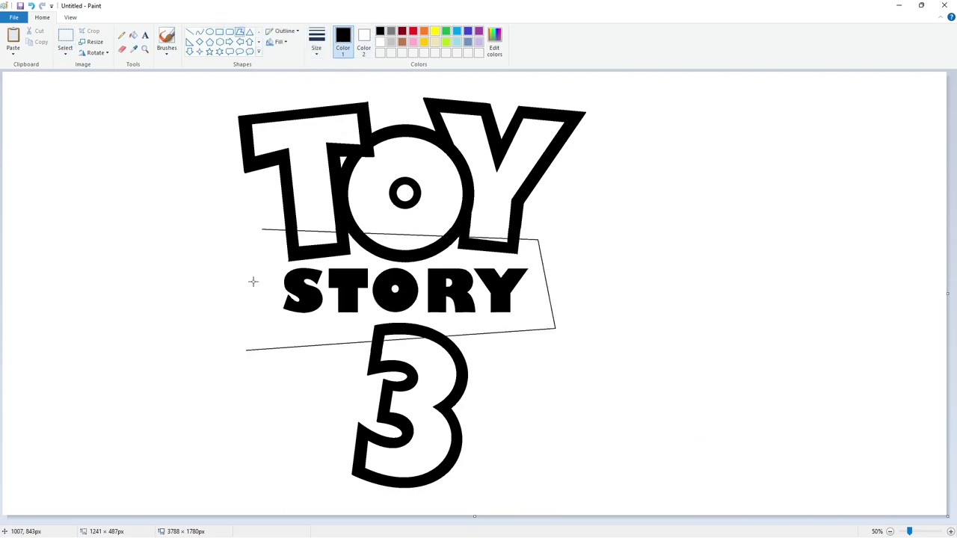
left_click(262, 229)
left_click(402, 31)
left_click(479, 32)
left_click(702, 418)
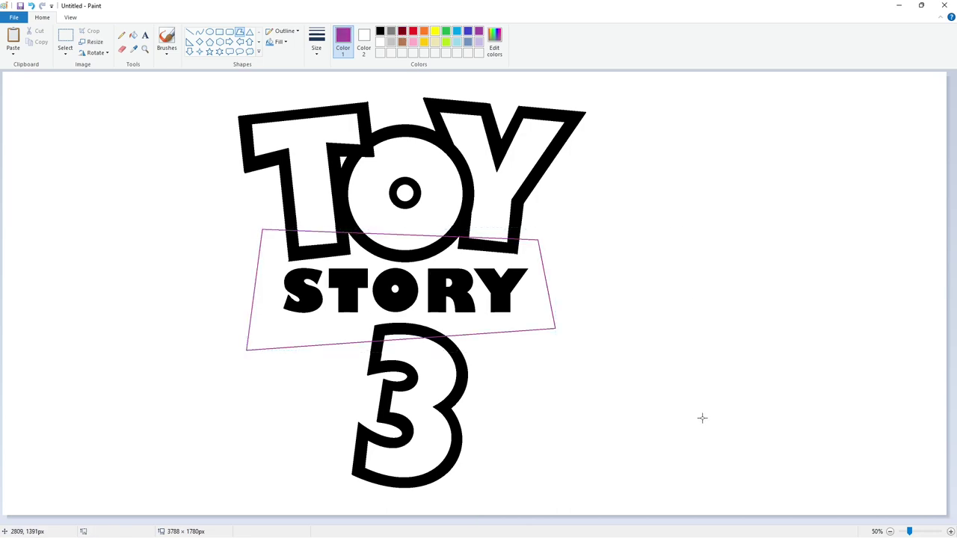
- Paste the copied logo and align it over the original so the black outlines cover the banner line crossing them
left_click(949, 532)
left_click_drag(358, 520, 514, 513)
left_click(134, 35)
left_click(468, 31)
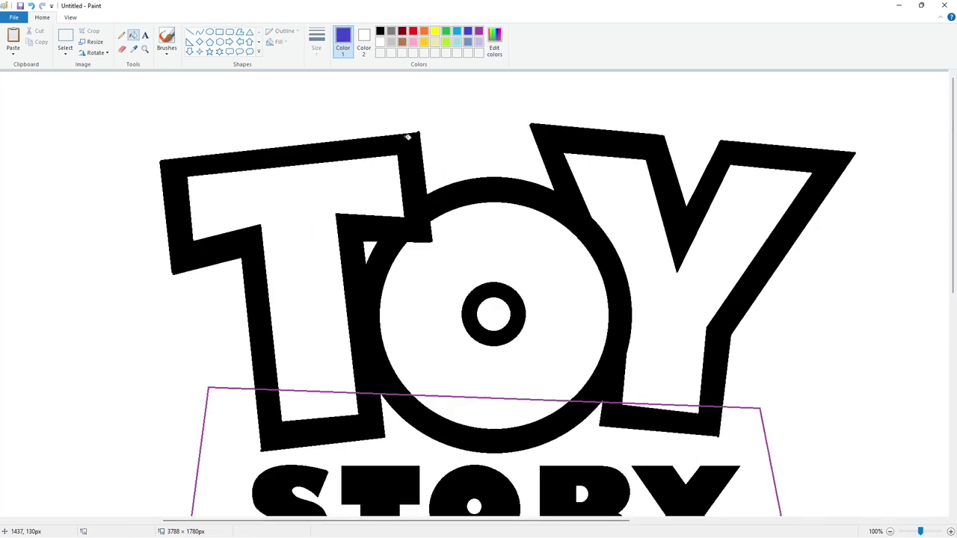
left_click(407, 138)
key("ctrl+v")
left_click_drag(552, 316, 482, 316)
scroll(531, 380, "down", 5)
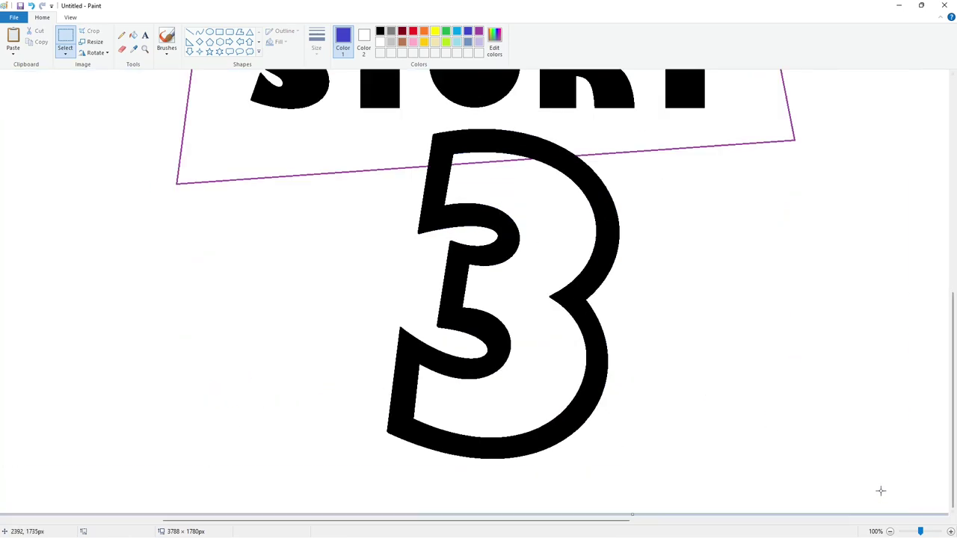
- Fill the banner around STORY with purple, including the holes inside the R and the O
left_click(890, 532)
left_click(133, 35)
left_click(478, 31)
left_click(274, 275)
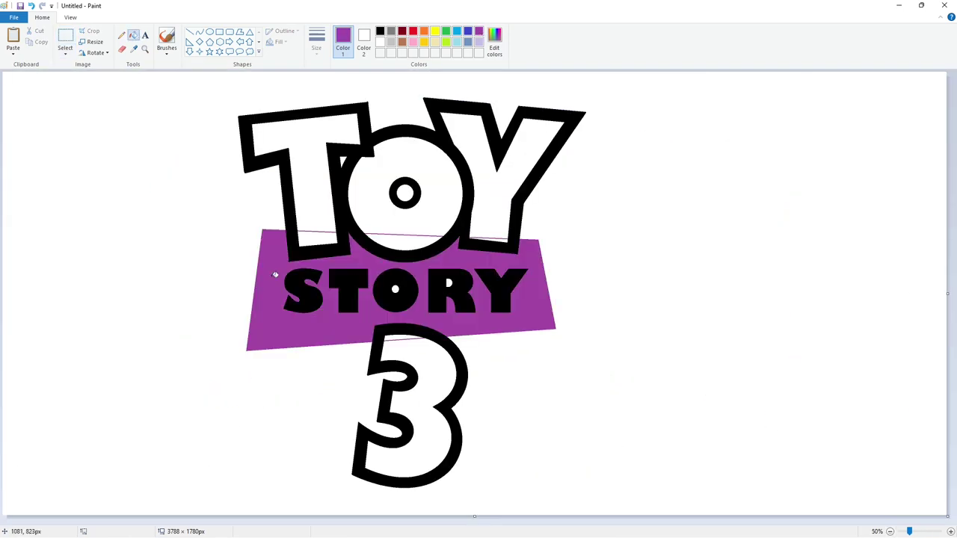
left_click(450, 283)
left_click(395, 289)
- Fill the insides of TOY and the 3 with purple, and refill the T, Y and 3 with white to clear the banner line
left_click(381, 217)
left_click(324, 210)
left_click(500, 207)
left_click(437, 366)
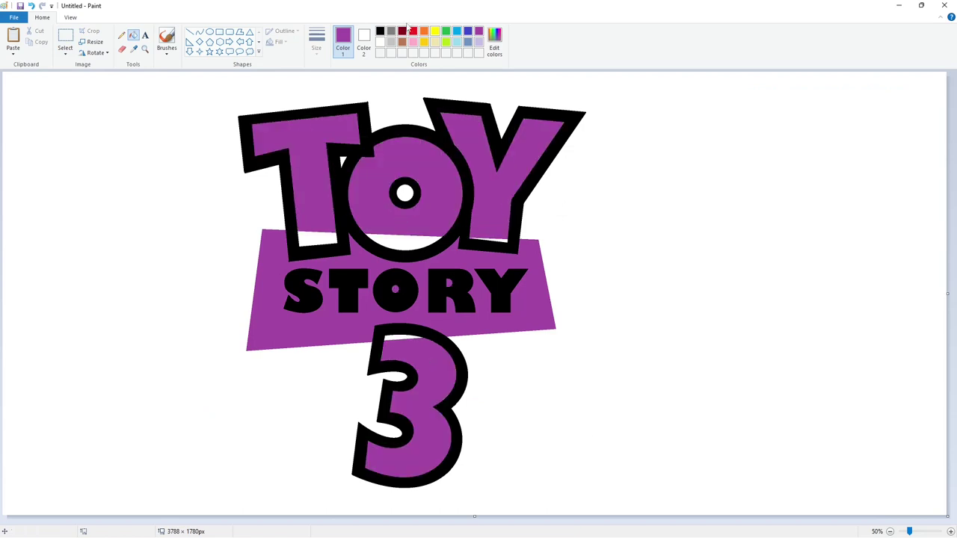
left_click(380, 42)
left_click(433, 365)
- Set up the Line tool with white and a new line thickness, and try a line beneath the T's base
left_click(950, 531)
scroll(756, 481, "down", 3)
left_click_drag(403, 520, 503, 517)
left_click(190, 32)
left_click(317, 42)
left_click(337, 133)
left_click_drag(376, 344, 499, 327)
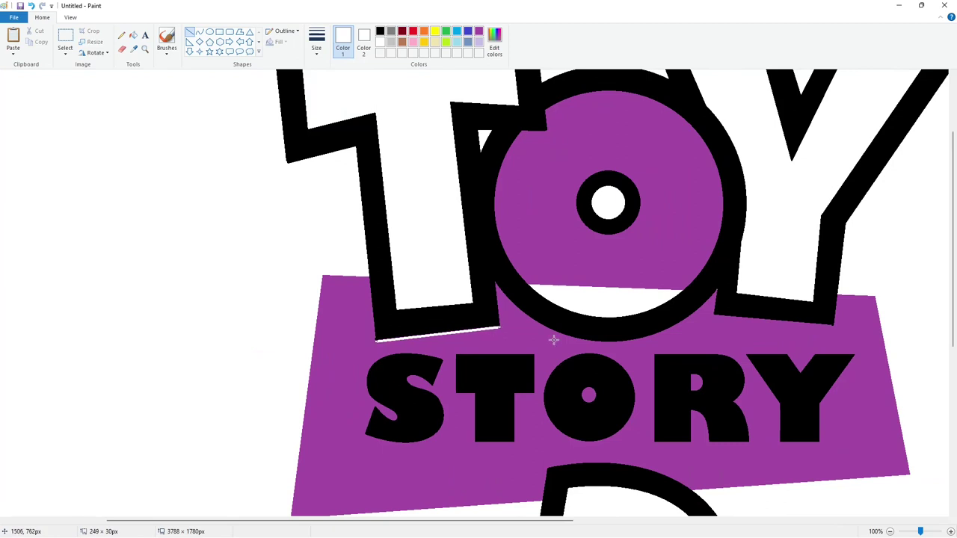
key("ctrl+z")
- Draw a white line along the lower-left outer edge of the T's stem and nudge it flush against the black outline
left_click_drag(370, 235, 380, 337)
key("Left")
key("Left")
key("Left")
key("Left")
key("Left")
key("Left")
key("Left")
key("Left")
key("Left")
key("Left")
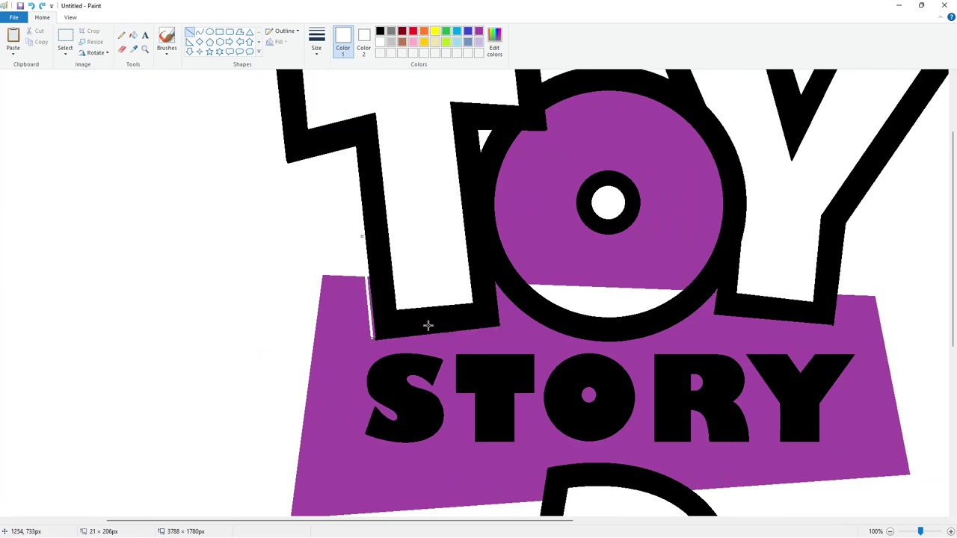
key("Down")
key("Down")
key("Down")
key("Down")
key("Down")
key("Down")
key("Down")
key("Down")
key("Down")
key("Down")
left_click(470, 298)
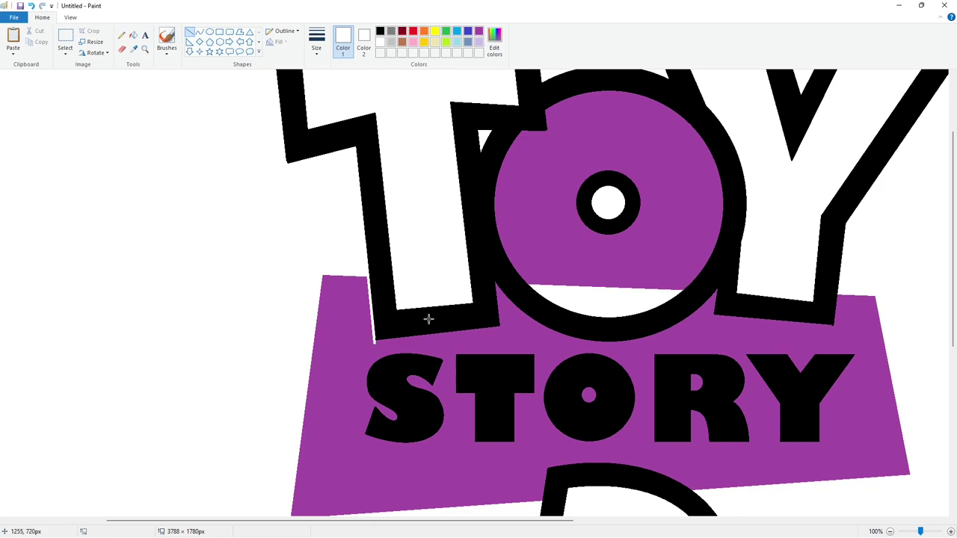
- Draw white lines along the underside of the T's base and up the lower-right outer edge of its stem
mouse_move(375, 342)
left_mouse_down()
mouse_move(505, 327)
mouse_move(498, 284)
left_mouse_up()
key("Down")
key("Down")
left_click(526, 337)
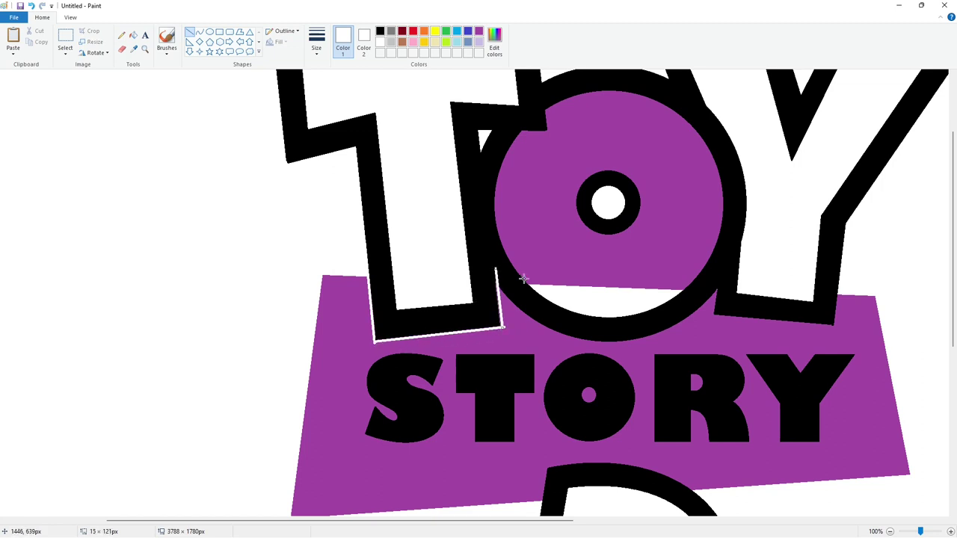
- Draw an oval hugging the outer edge of the large O, fit it to the black ring and colour it white
scroll(461, 421, "right", 3)
scroll(538, 222, "up", 3)
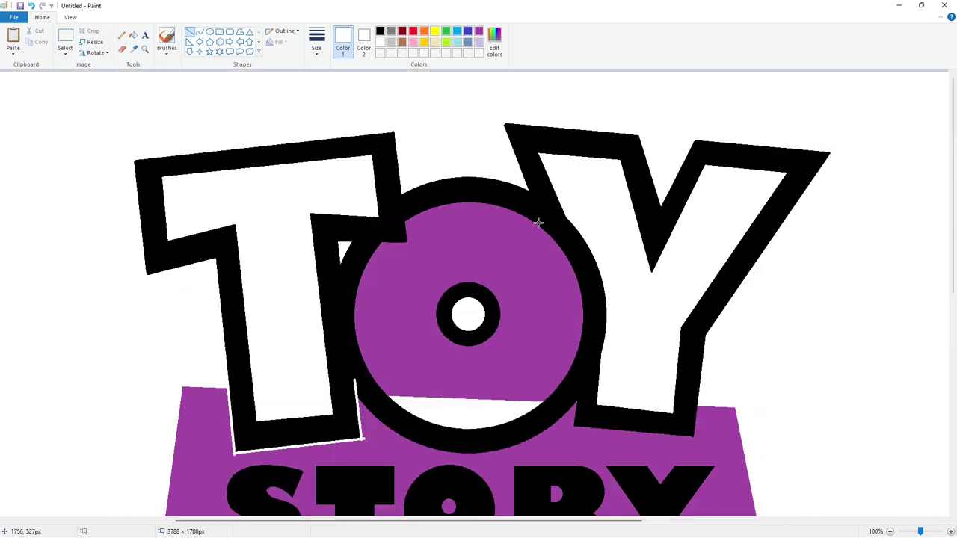
left_click(468, 33)
left_click(209, 32)
left_click_drag(329, 186, 610, 455)
left_click_drag(508, 355, 505, 344)
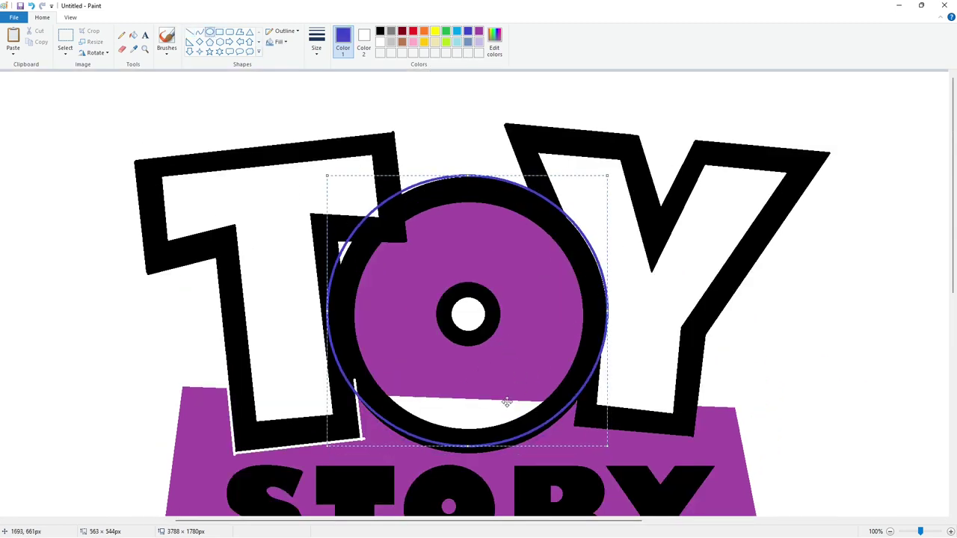
left_click_drag(468, 446, 472, 454)
left_click_drag(327, 317, 330, 315)
left_click(380, 42)
left_click(694, 201)
- Paste the copied black logo and place it in the blank canvas area to the right of the original
left_click(65, 38)
scroll(722, 350, "down", 12)
left_click_drag(596, 521, 885, 526)
scroll(788, 438, "down", 1)
key("ctrl+v")
left_click_drag(241, 279, 723, 298)
left_click(395, 281)
- Draw a white line along the lower-right outer edge of the large Y's stem and nudge it flush against the black outline
left_click(950, 531)
left_click_drag(403, 521, 532, 521)
scroll(529, 472, "down", 3)
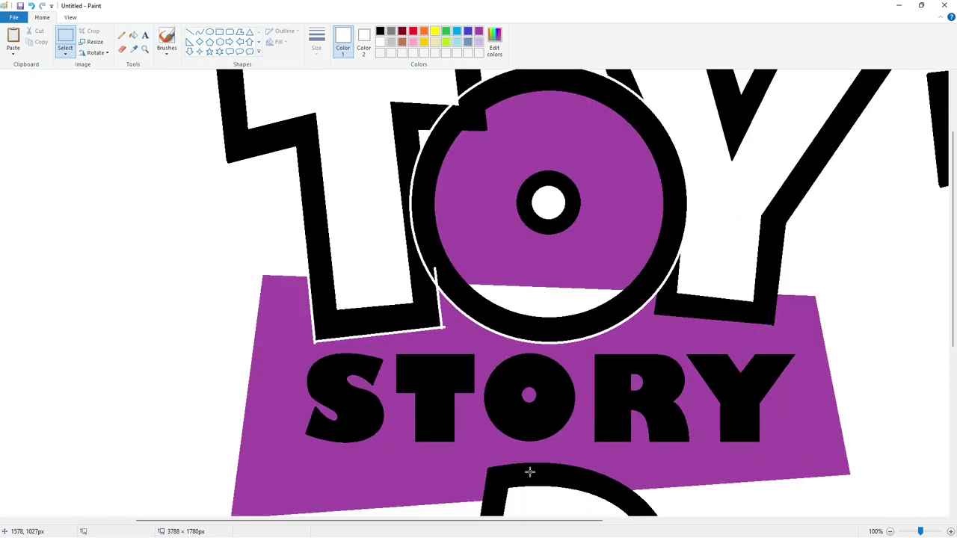
scroll(516, 508, "right", 2)
left_click(190, 32)
mouse_move(704, 328)
left_mouse_down()
mouse_move(697, 277)
mouse_move(695, 342)
left_mouse_up()
left_click(738, 281)
key("Right")
key("Right")
key("Right")
key("Right")
key("Right")
key("Right")
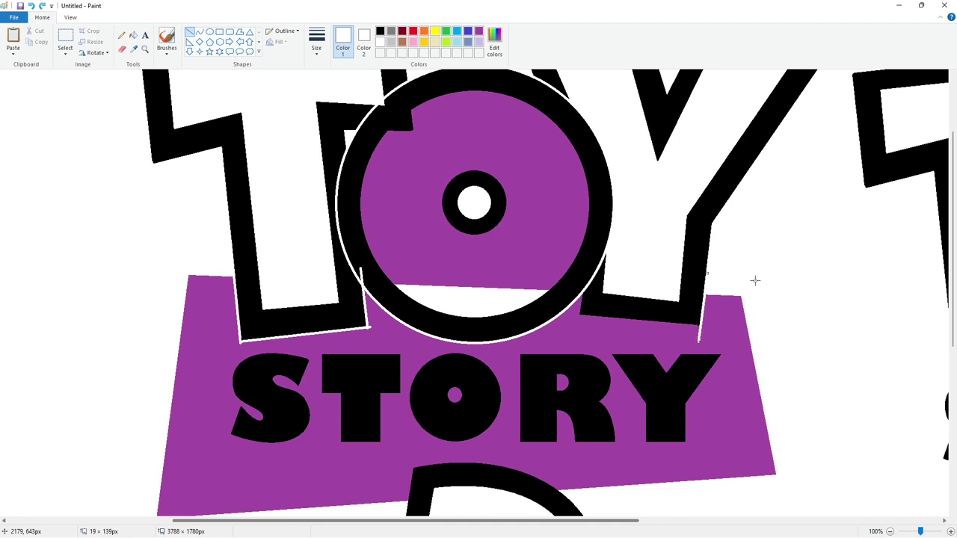
left_click(755, 280)
- Draw a short white line along the lower-left outer edge of the large Y's stem and adjust its vertical position
mouse_move(581, 317)
left_mouse_down()
mouse_move(719, 328)
mouse_move(573, 317)
mouse_move(583, 282)
left_mouse_up()
key("Down")
key("Down")
key("Up")
key("Up")
key("Up")
left_click(861, 333)
- Place a white line along the underside of the large Y's base, nudged slightly left
key("Left")
key("Left")
key("Left")
key("Left")
key("Left")
left_click(822, 384)
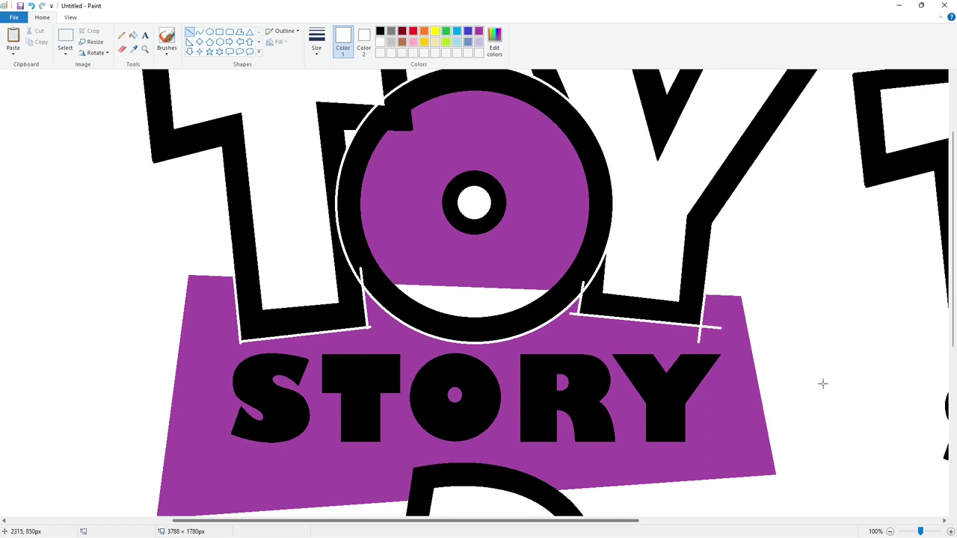
- Draw a white line along the 3's upper-left outer edge and a white curve following its top edge inside the banner
scroll(238, 86, "down", 3)
left_click_drag(412, 351, 391, 483)
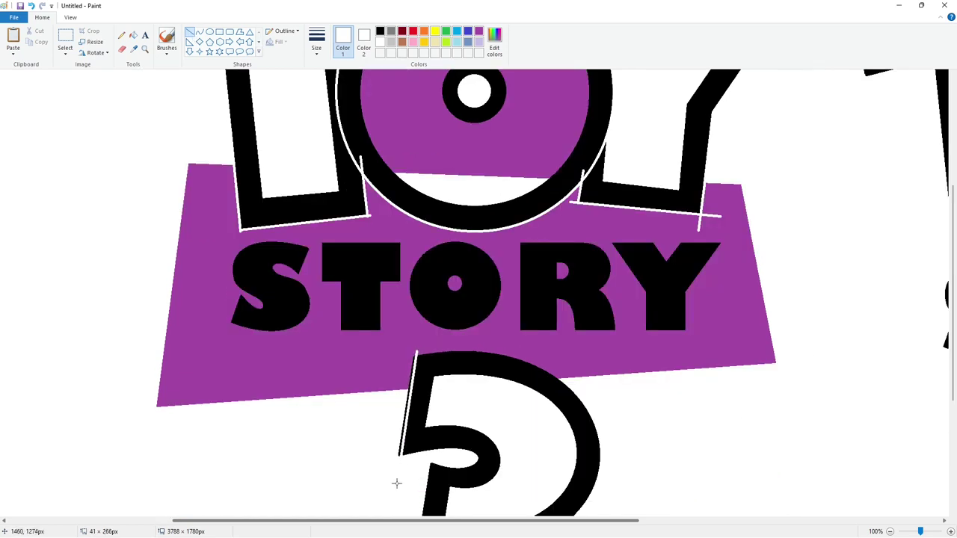
left_click(200, 32)
left_click_drag(412, 355, 559, 380)
left_click_drag(443, 357, 454, 342)
left_click_drag(515, 358, 521, 348)
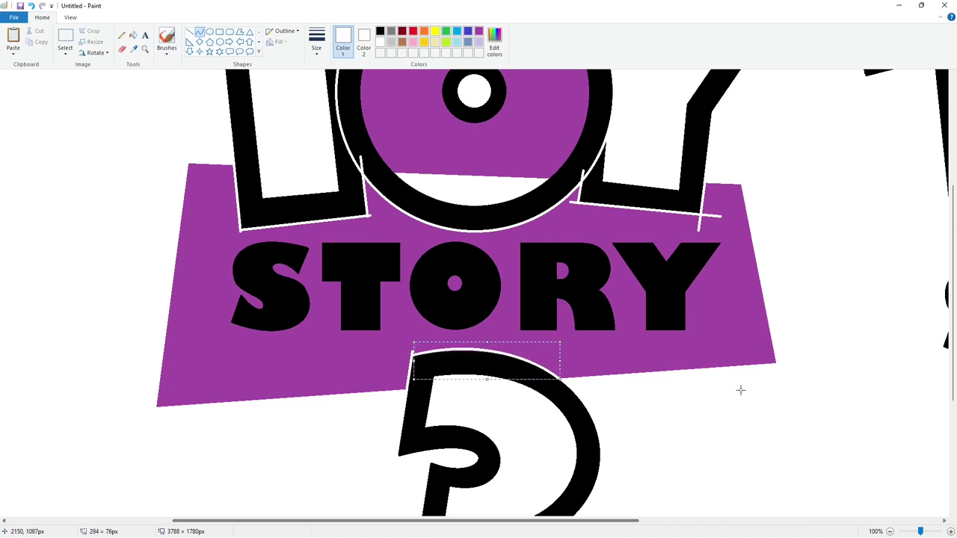
- Undo the white curve along the 3's top edge and fill the banner with dark red
key("ctrl+z")
left_click(402, 31)
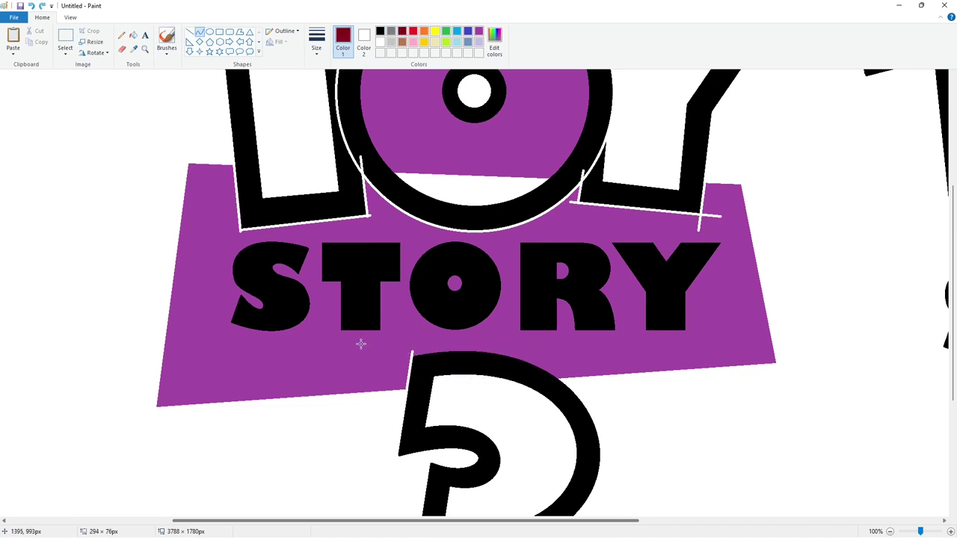
left_click(133, 35)
left_click(361, 344)
- Draw a curve along the 3's top edge inside the banner, bend it to follow the outline, and colour it white
left_click(200, 31)
left_click_drag(413, 355, 559, 377)
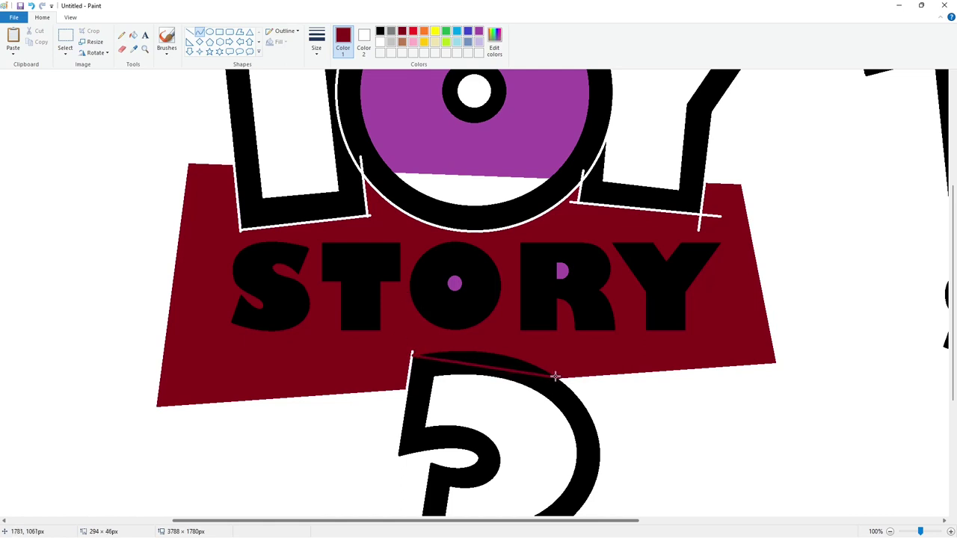
left_click_drag(453, 356, 461, 345)
left_click_drag(501, 355, 519, 349)
left_click(379, 42)
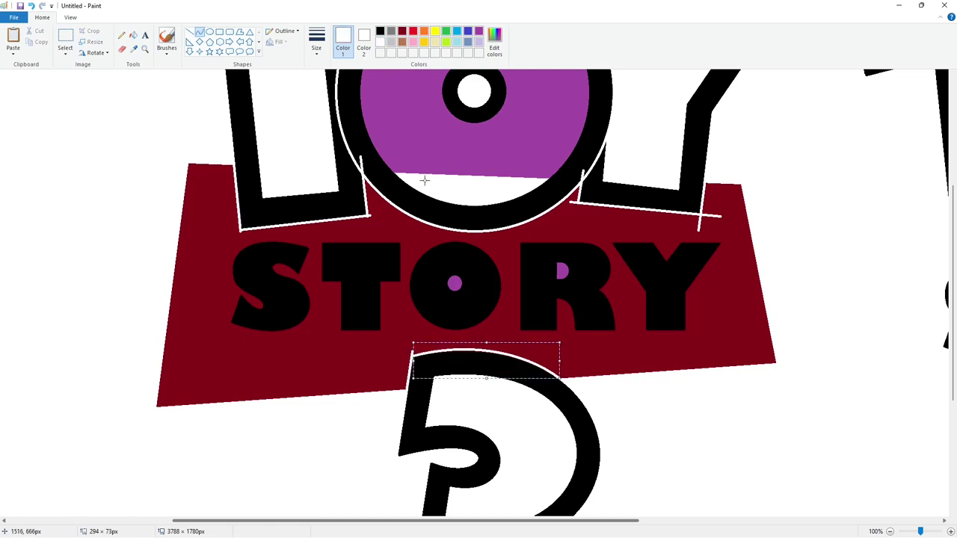
left_click(676, 375)
key("ctrl+z")
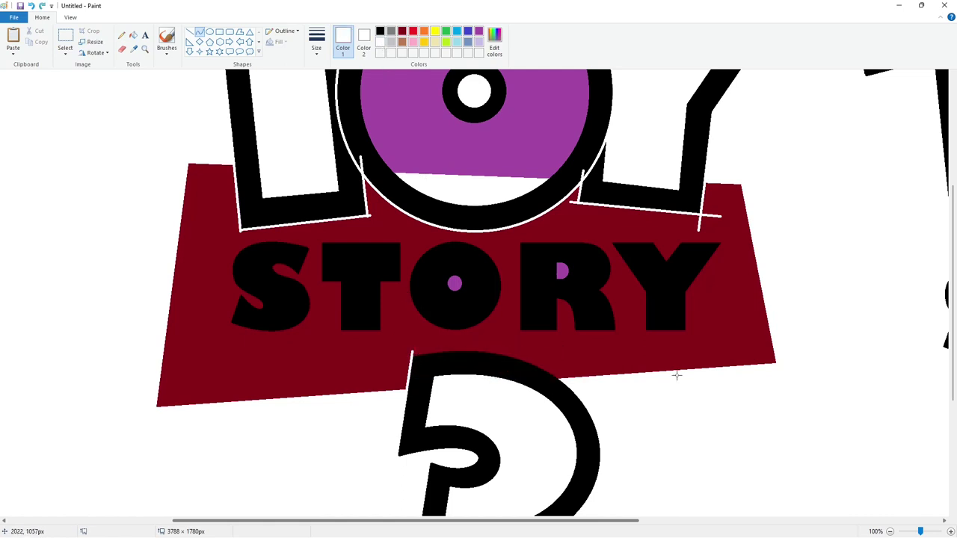
left_click(43, 8)
- Paste the copied black lettering over the logo, aligned with the existing letters so it covers the stray white arcs
left_click(889, 531)
left_click(949, 531)
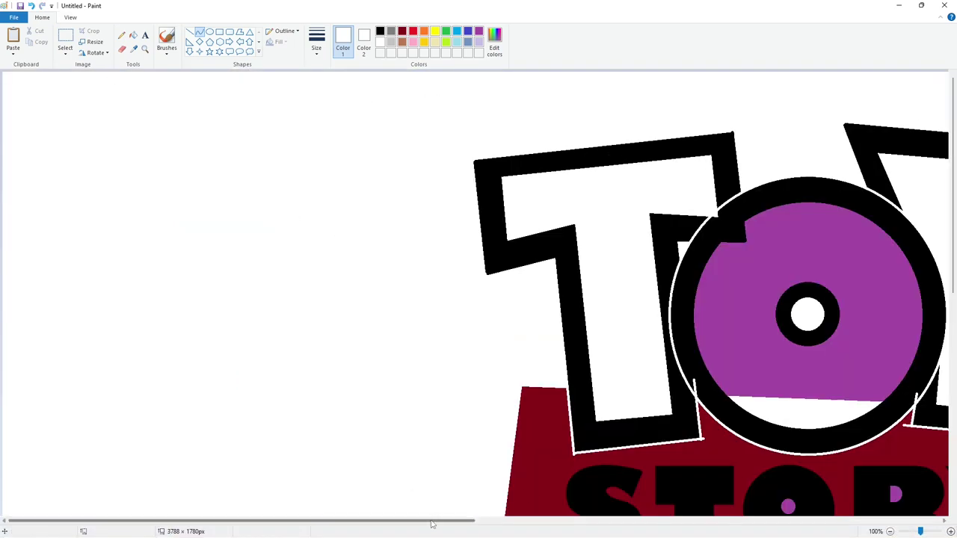
left_click_drag(431, 521, 542, 521)
left_click(133, 36)
left_click(467, 31)
left_click(503, 143)
key("ctrl+v")
left_click_drag(458, 137, 485, 152)
scroll(314, 336, "down", 8)
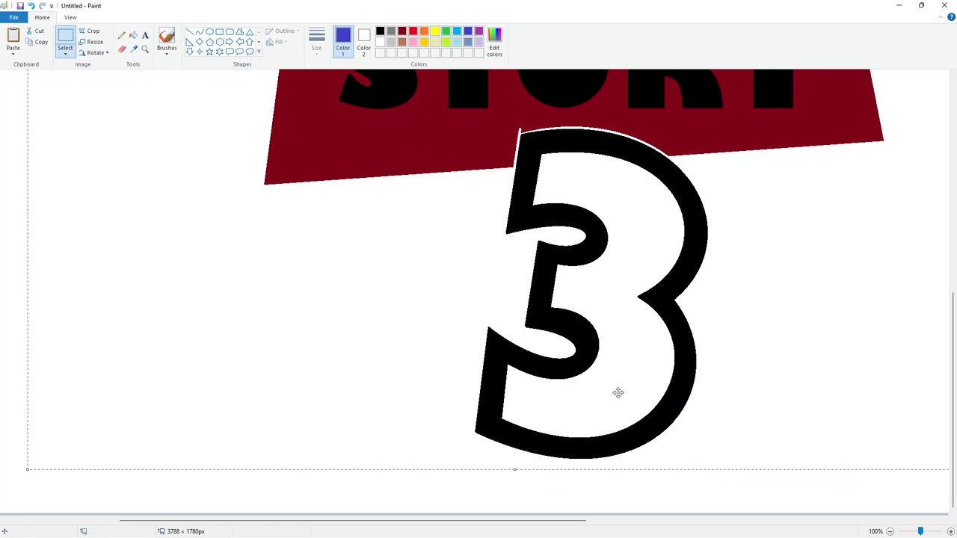
scroll(617, 392, "up", 3)
- Cover the overshooting white line ends around the bases of the large T and Y with dark red lines and fill
left_click(189, 33)
left_click(402, 32)
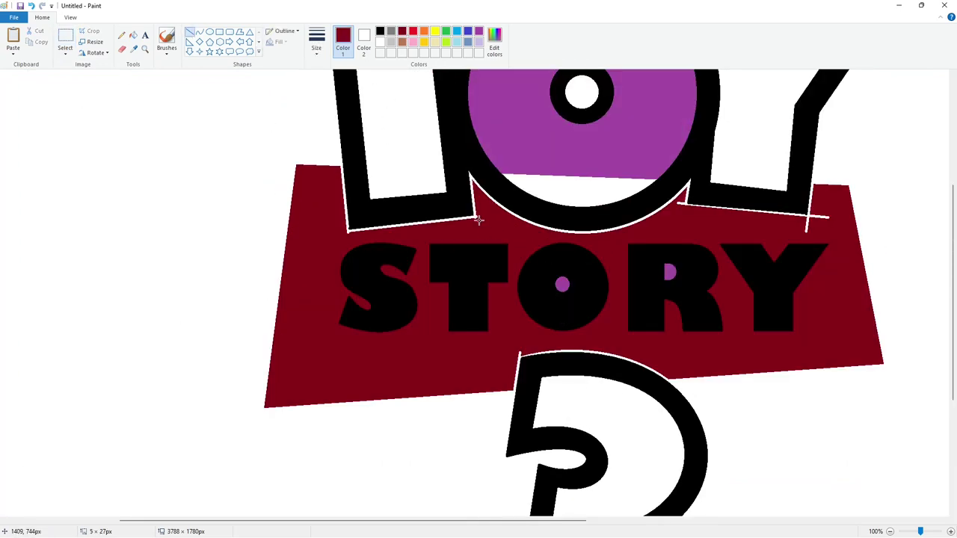
left_click_drag(354, 234, 341, 235)
left_click(456, 232)
left_click(687, 226)
left_click_drag(684, 203, 680, 215)
left_click(701, 218)
mouse_move(804, 217)
left_mouse_down()
mouse_move(816, 220)
mouse_move(809, 225)
left_mouse_up()
left_click(830, 202)
left_click(829, 227)
left_click(134, 35)
left_click(681, 203)
- Remove the white line end sticking out above the 3's upper-left corner by covering it with dark red
left_click(190, 32)
left_click(380, 42)
left_click(402, 31)
left_click_drag(523, 353, 514, 355)
left_click(656, 320)
key("alt+h")
key("f")
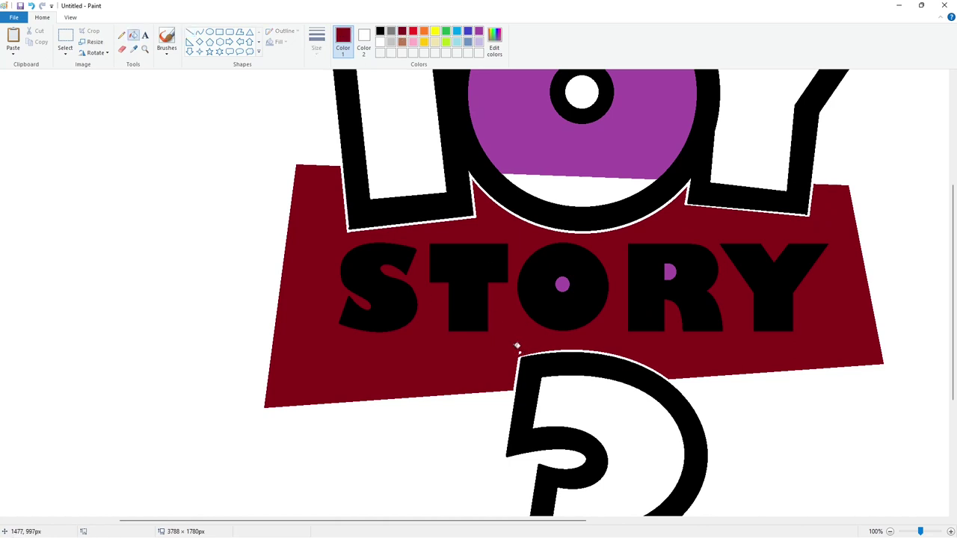
key("alt+h")
key("p")
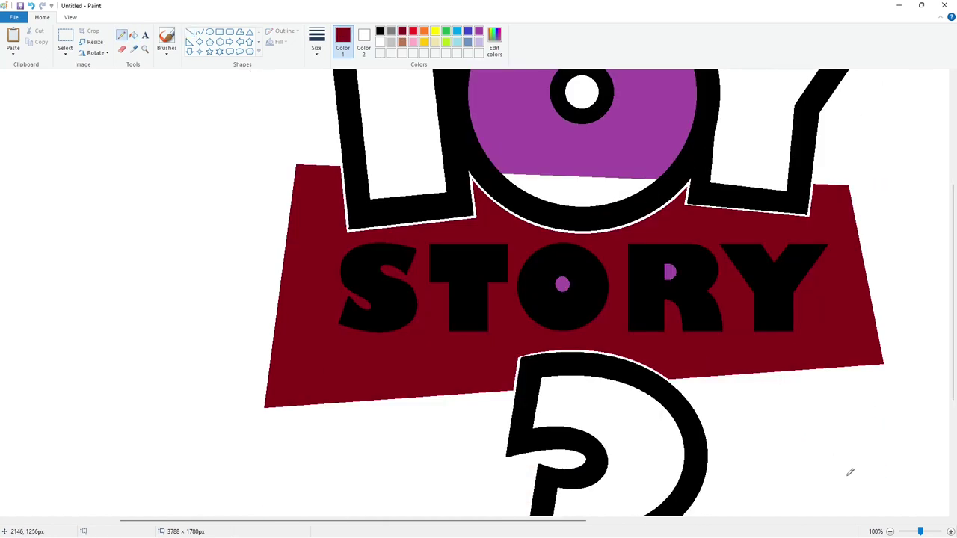
- Erase the duplicate logo beside the main one by filling its black lettering with white
left_click(890, 532)
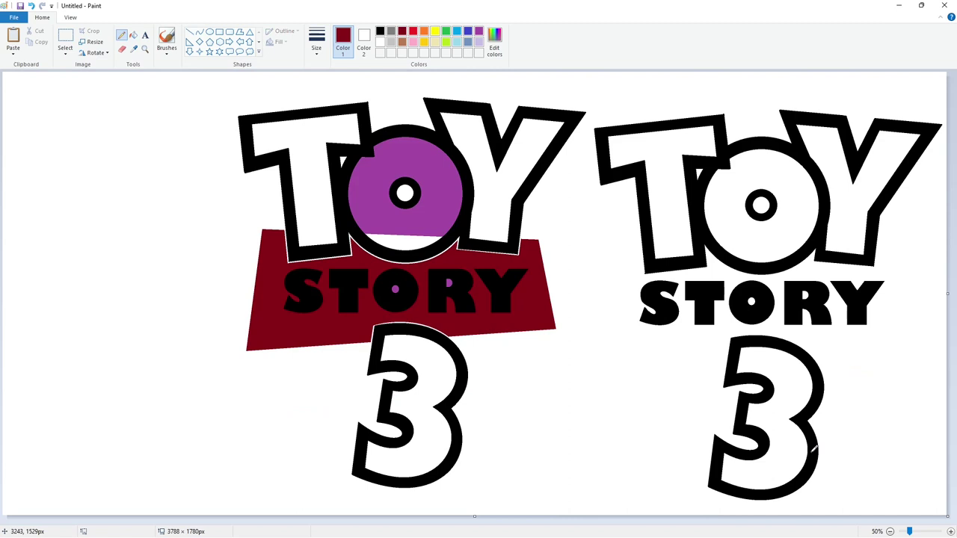
left_click(135, 36)
left_click(380, 42)
left_click(720, 147)
left_click(771, 201)
left_click(856, 303)
left_click(812, 300)
left_click(763, 303)
left_click(704, 303)
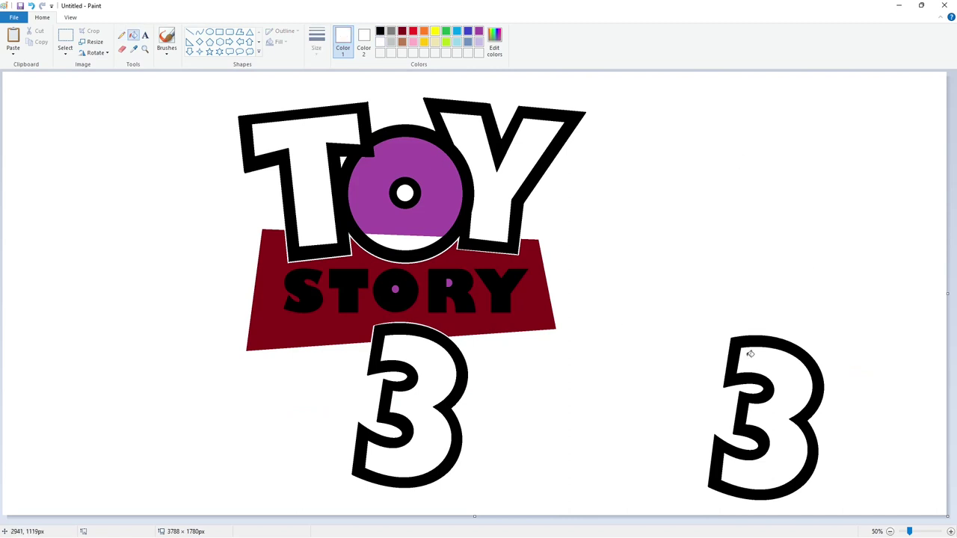
- Fill the insides of the TOY letters and the 3 with yellow
left_click(434, 33)
left_click(317, 147)
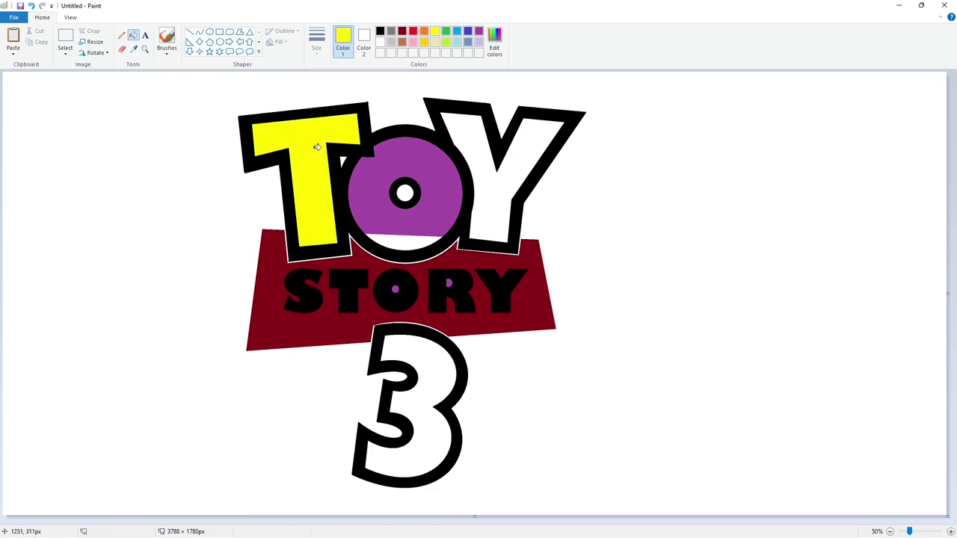
left_click(503, 192)
left_click(437, 213)
left_click(410, 241)
left_click(432, 381)
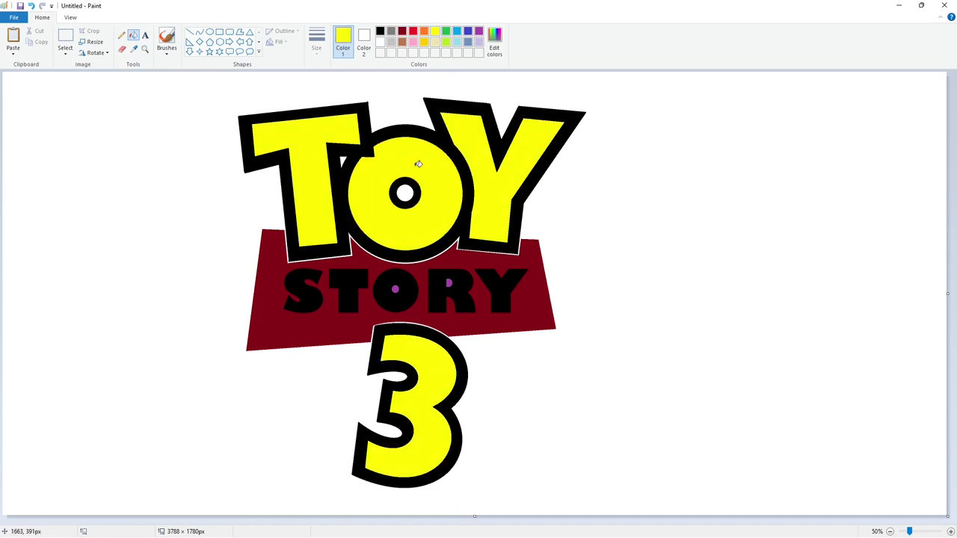
- Mix a bright custom blue and fill the TOY outline with it
left_click(456, 31)
left_click(494, 41)
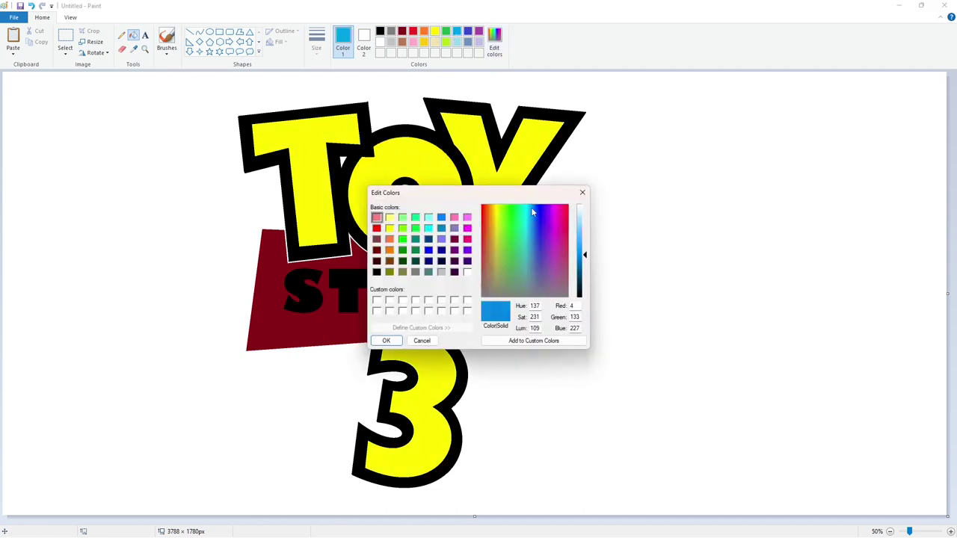
left_click(584, 264)
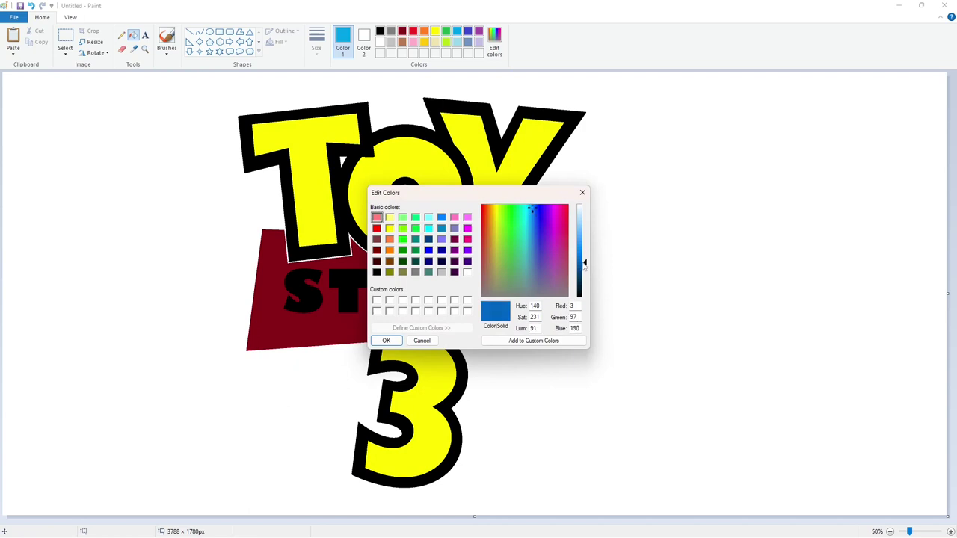
left_click_drag(534, 214, 536, 212)
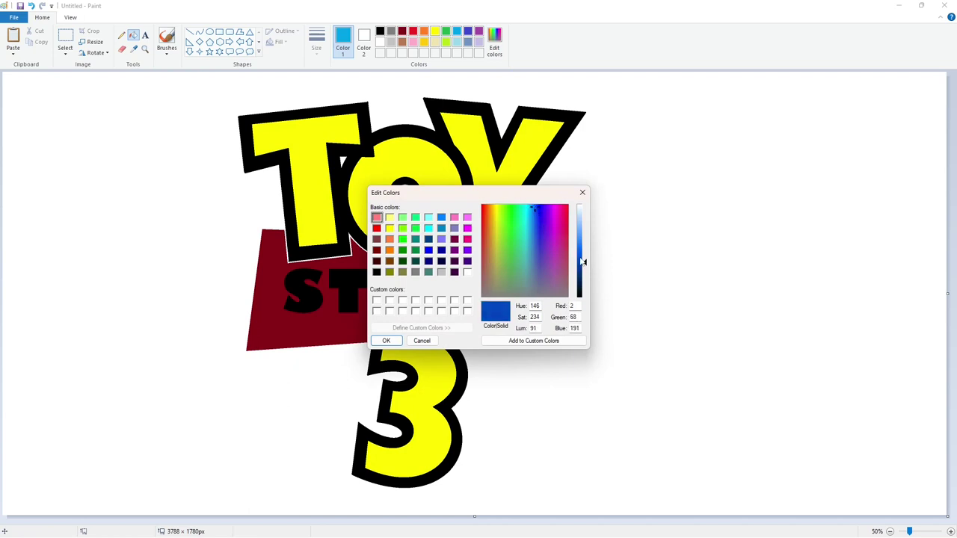
left_click(386, 340)
left_click(366, 123)
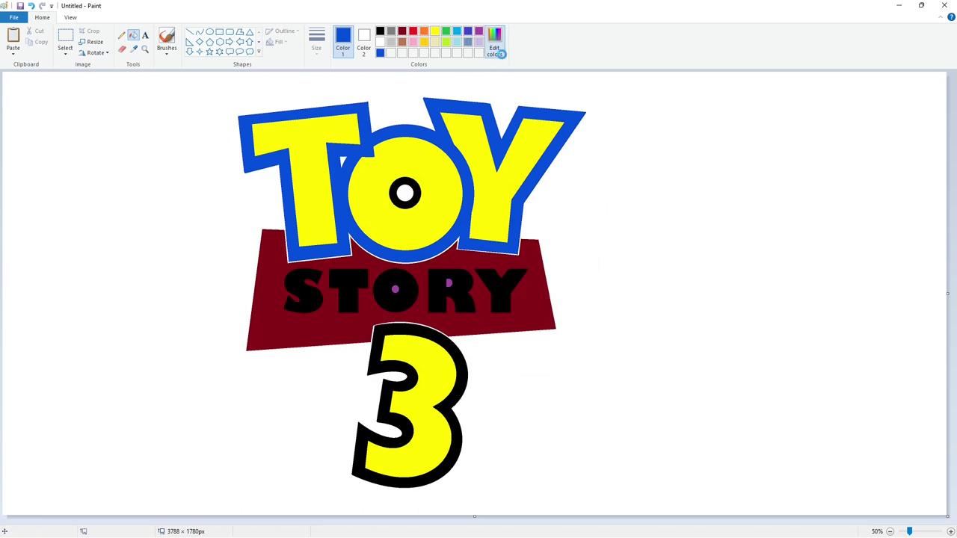
- Mix a darker custom blue with hue 142 and fill the TOY outline, the O's inner ring and the 3's outline
left_click(499, 51)
left_click_drag(529, 207, 533, 206)
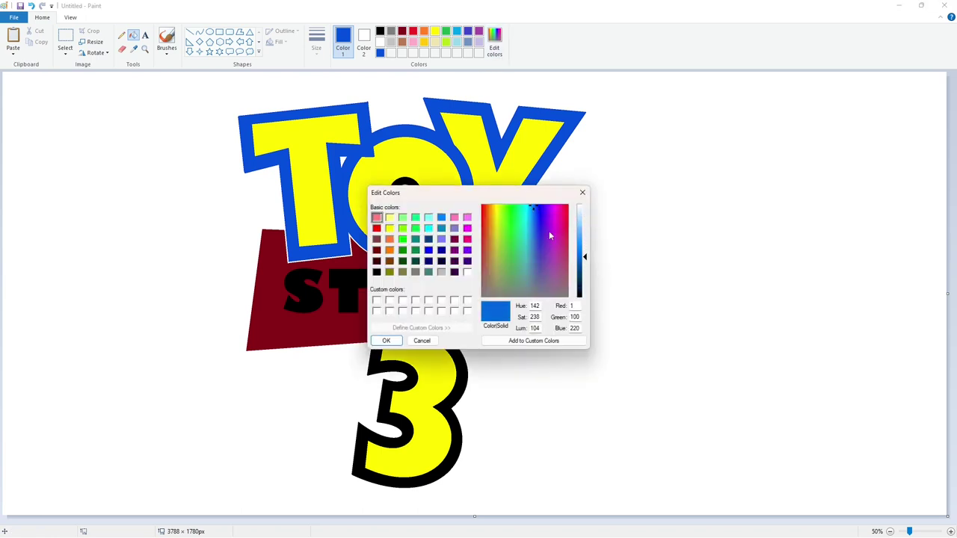
left_click(583, 263)
left_click(385, 340)
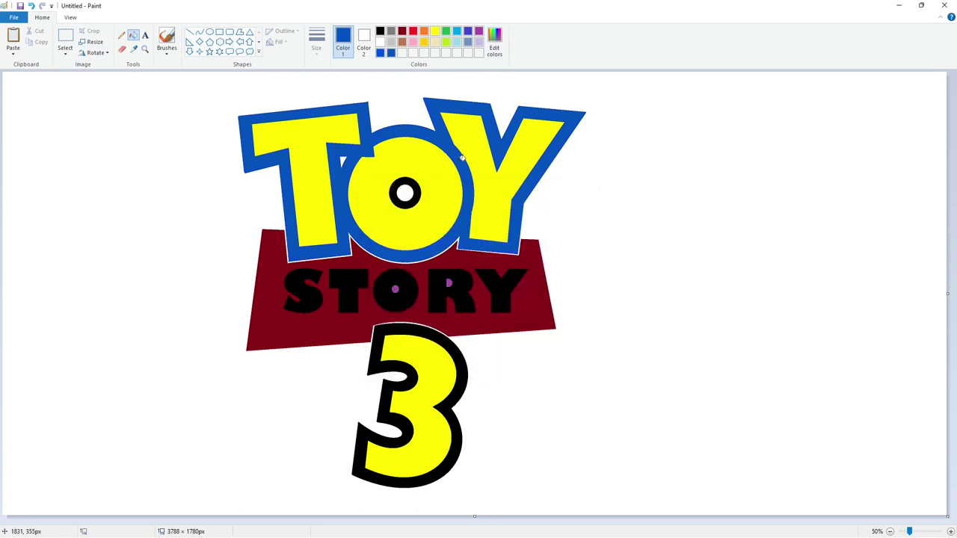
left_click(415, 183)
left_click(438, 336)
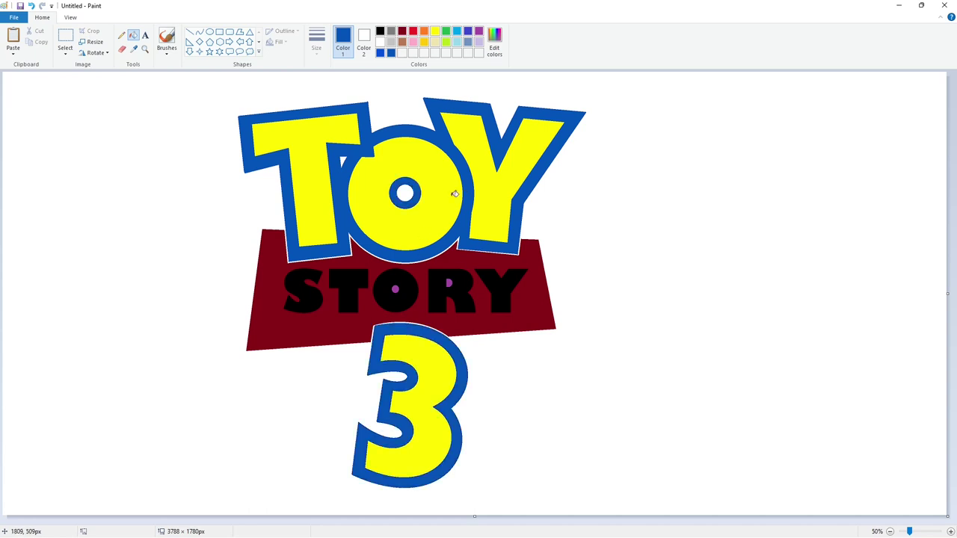
- Fill the five black STORY letters with yellow
left_click(434, 30)
left_click(299, 288)
left_click(349, 284)
left_click(385, 293)
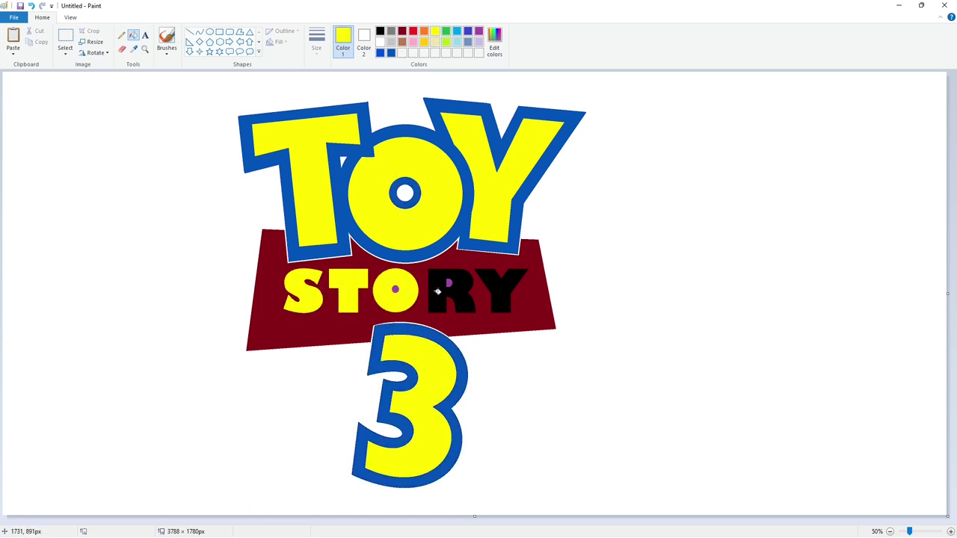
left_click(438, 292)
left_click(496, 290)
- Fill the banner and the holes in STORY's O and R with red
left_click(413, 31)
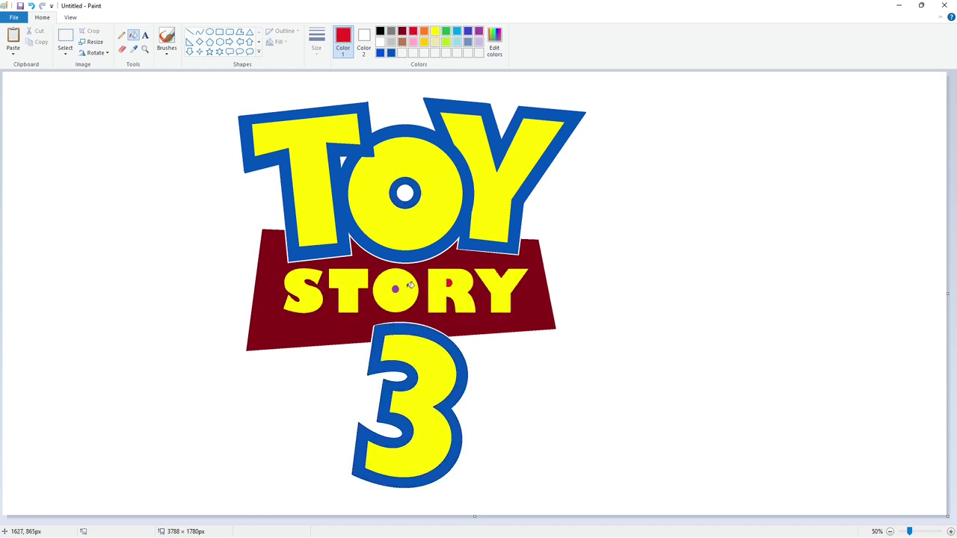
left_click(419, 273)
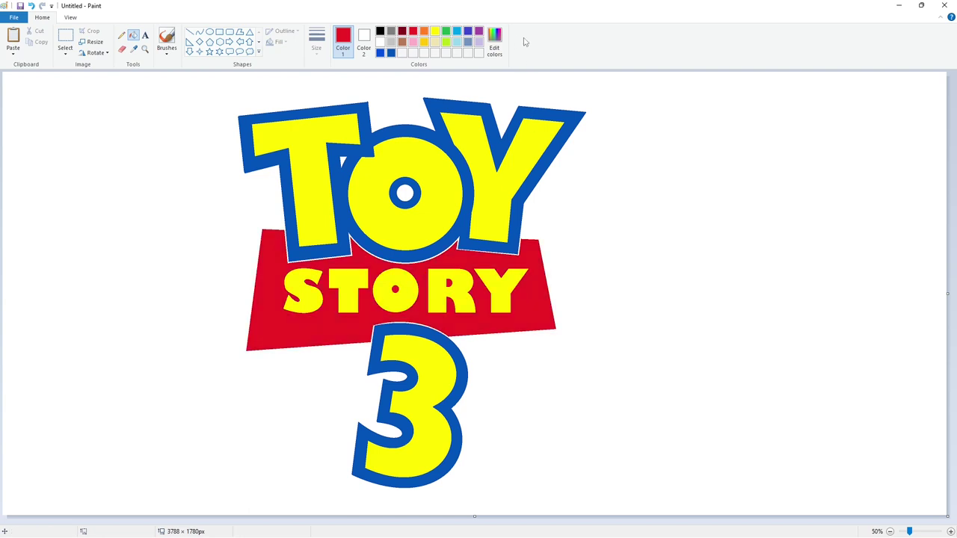